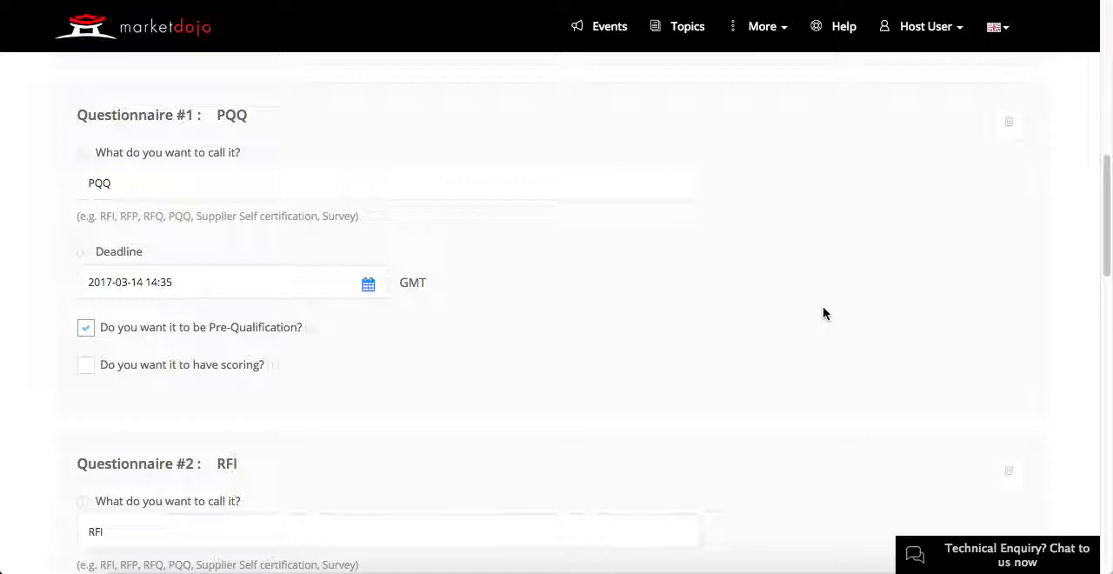
# Step: Review the PQQ and RFI questionnaire settings, including the RFI weighting options, and save the event settings to continue to the PQQ
pyautogui.scroll(-1, 824, 313)
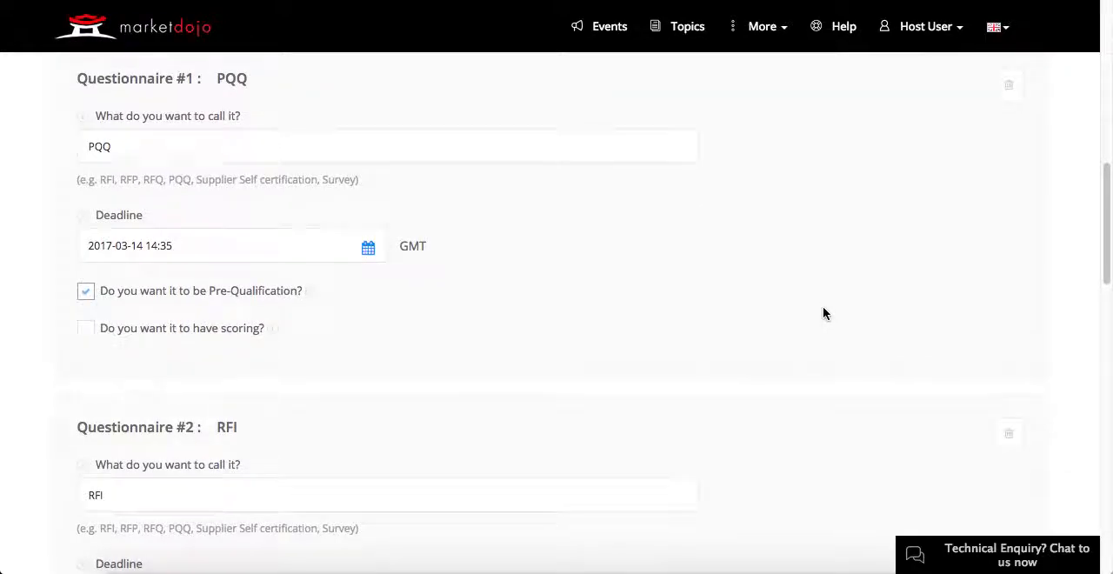
pyautogui.scroll(-5, 825, 313)
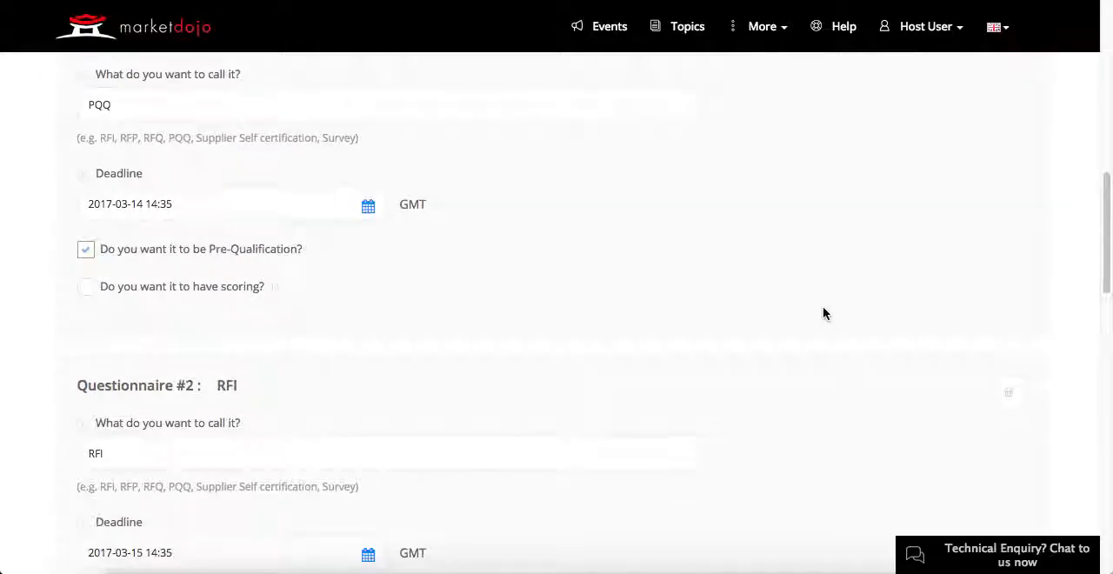
pyautogui.scroll(-2, 825, 313)
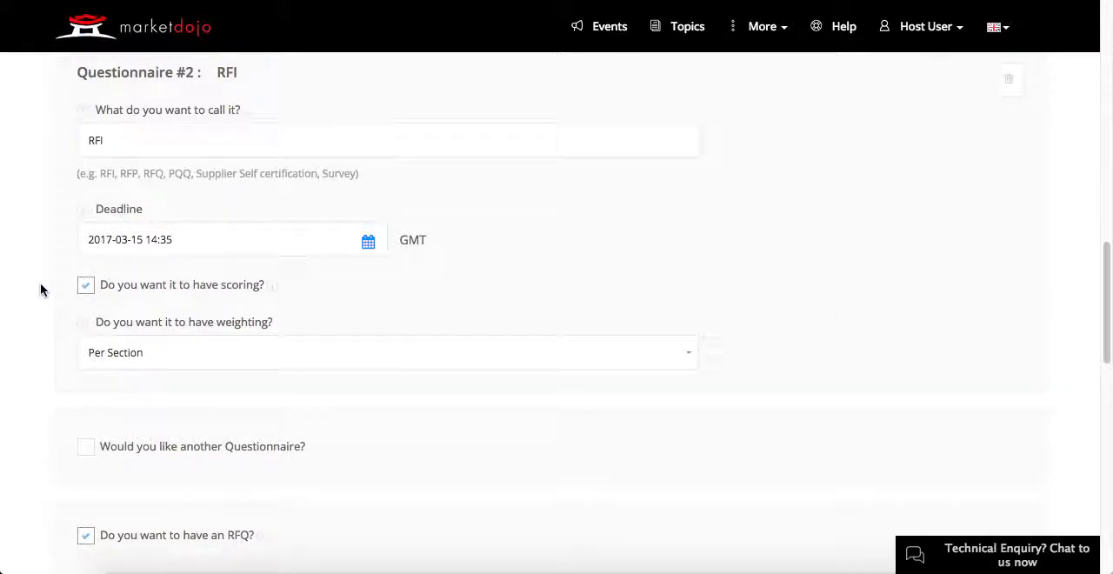
pyautogui.click(690, 357)
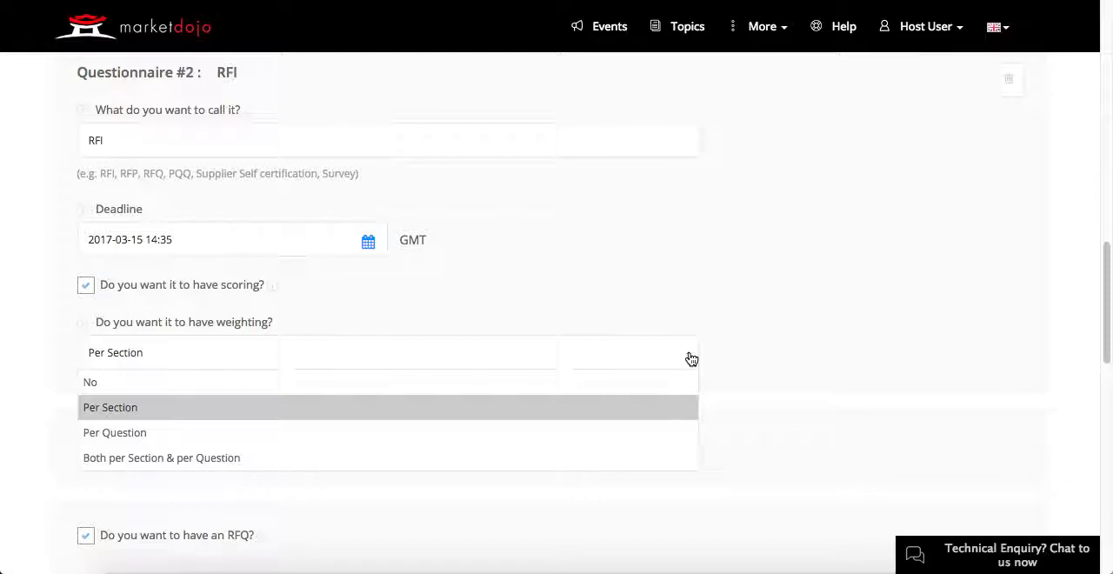
pyautogui.click(1075, 333)
pyautogui.scroll(-10, 1075, 332)
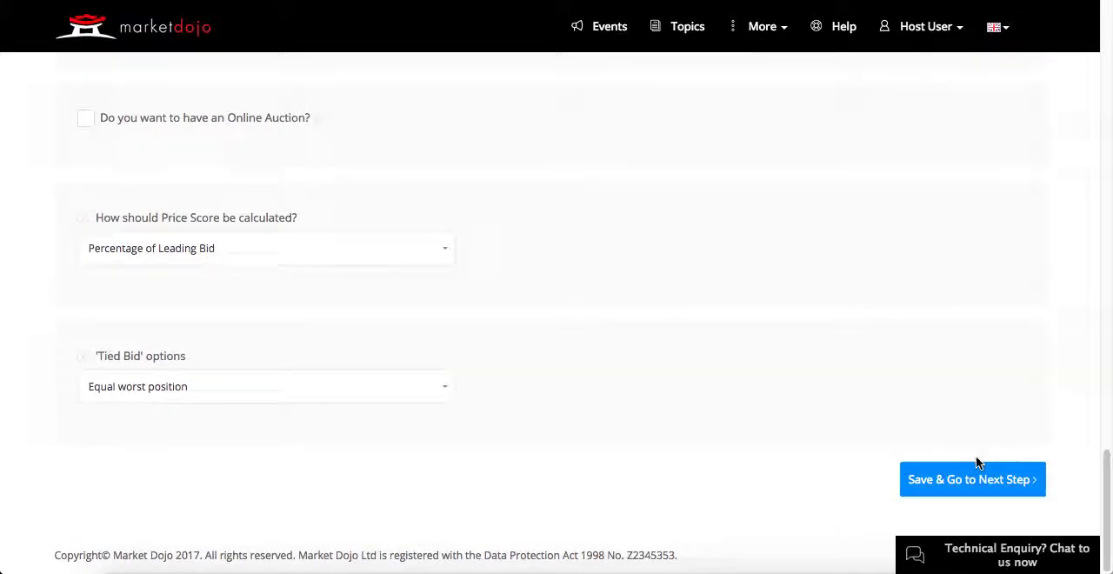
pyautogui.click(976, 476)
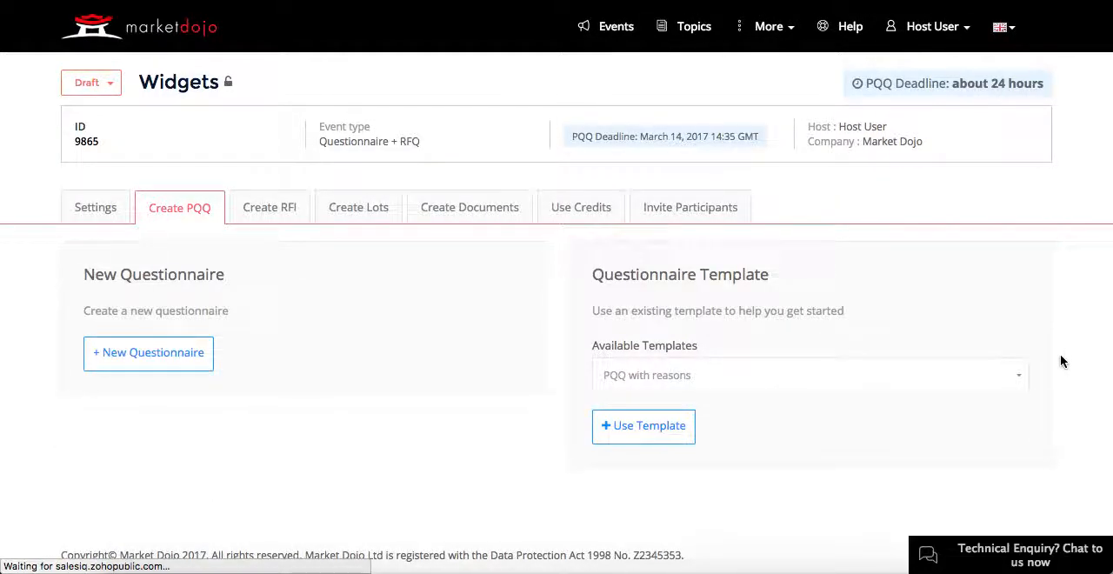
# Step: Create the PQQ from the "PQQ with reasons" template and look through its questions
pyautogui.click(676, 428)
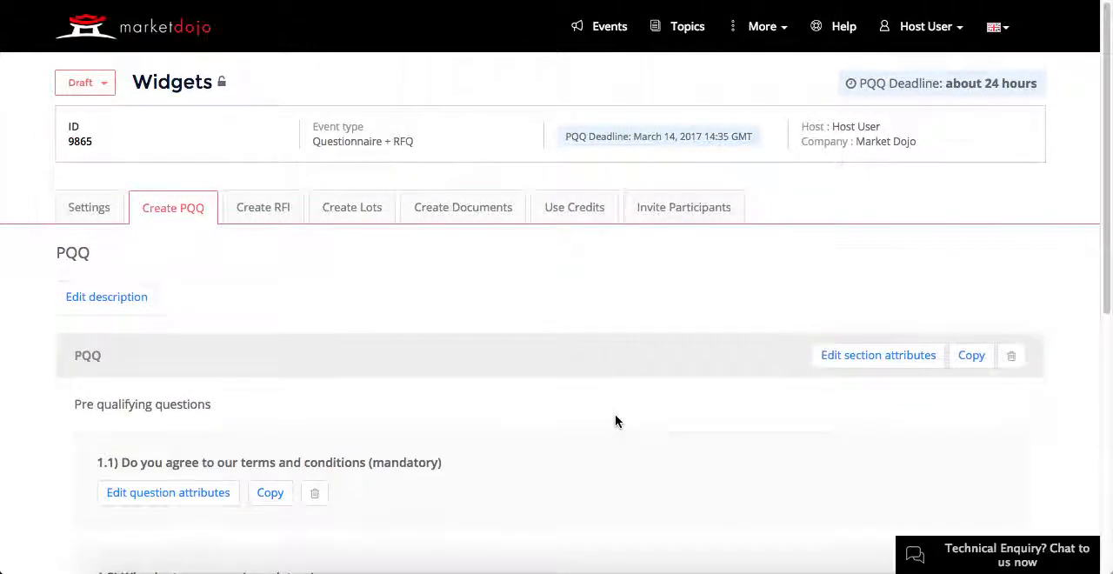
pyautogui.scroll(-1, 615, 416)
pyautogui.scroll(-3, 615, 422)
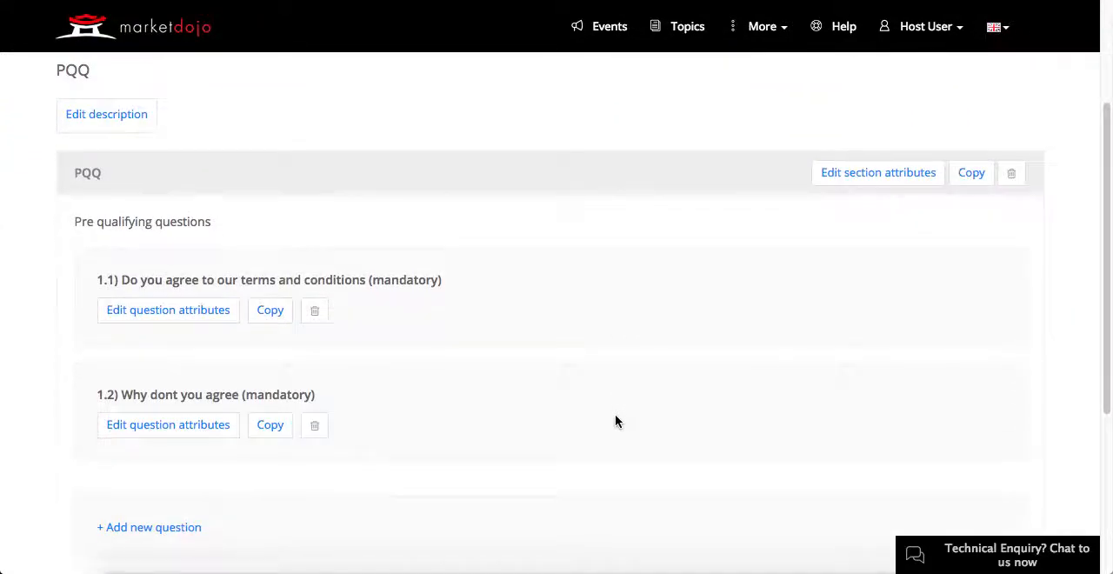
pyautogui.scroll(-4, 615, 422)
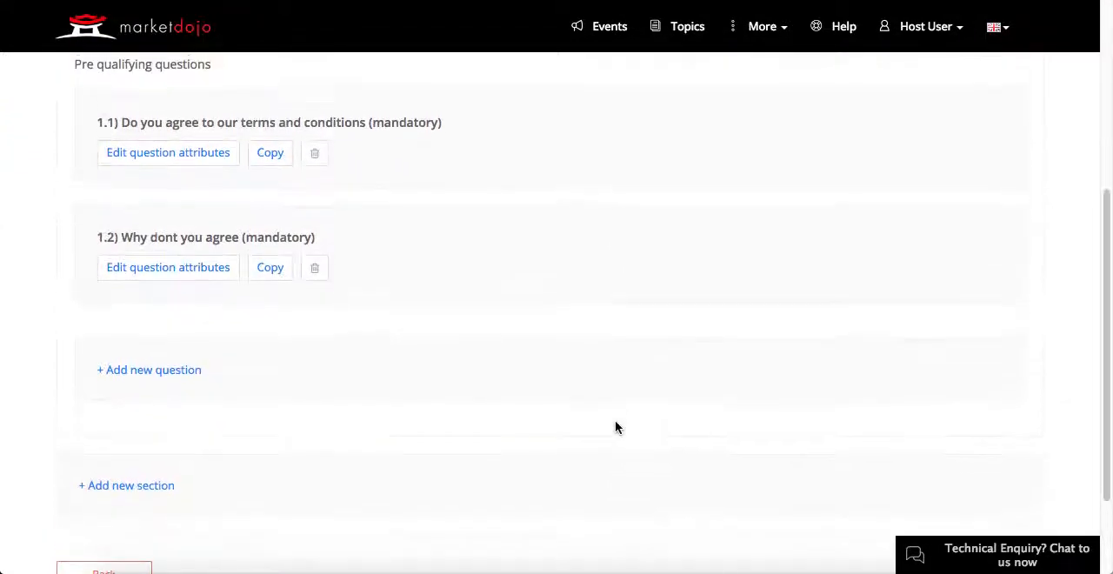
pyautogui.scroll(4, 615, 428)
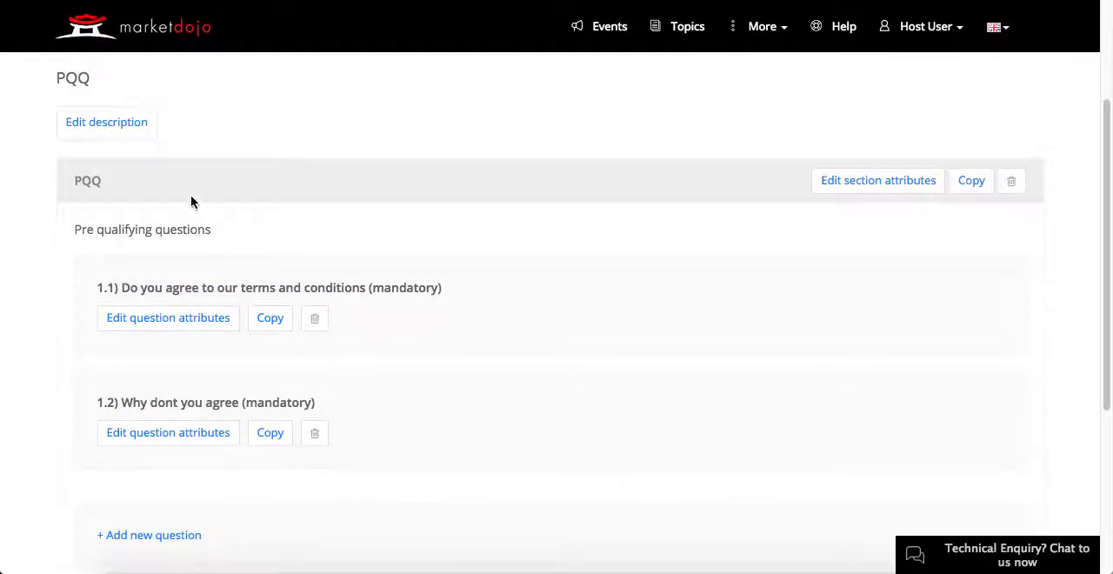
# Step: Inspect the PQQ section's title and description attributes and close them without saving
pyautogui.click(883, 193)
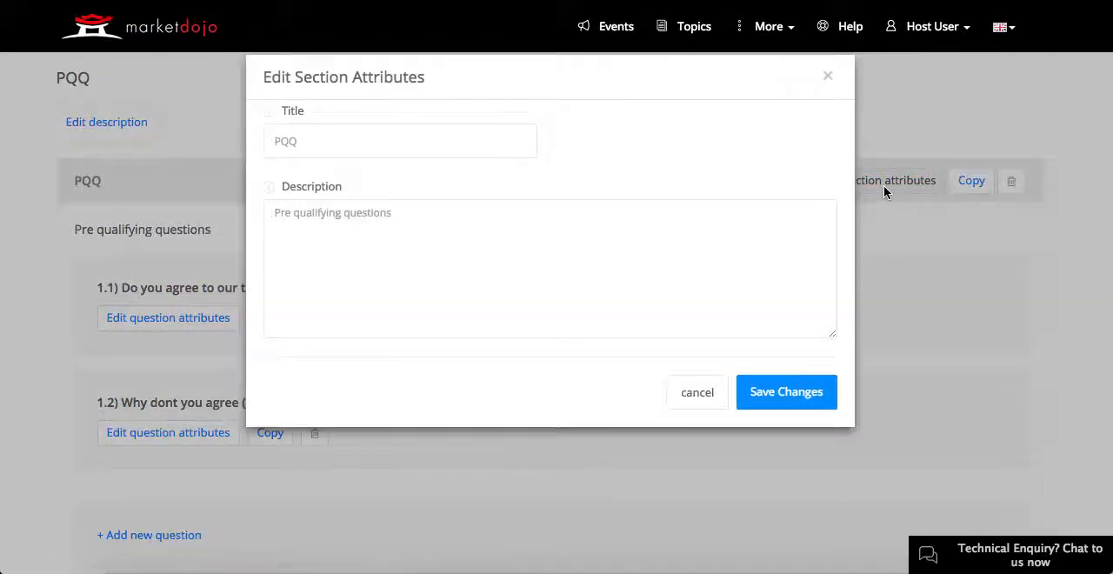
pyautogui.click(442, 228)
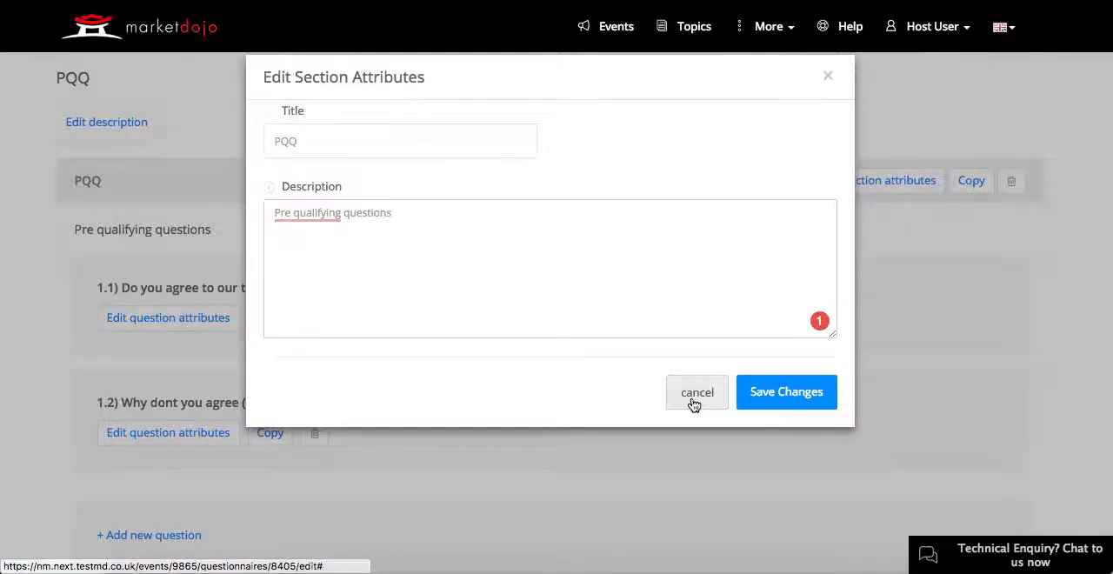
pyautogui.click(697, 393)
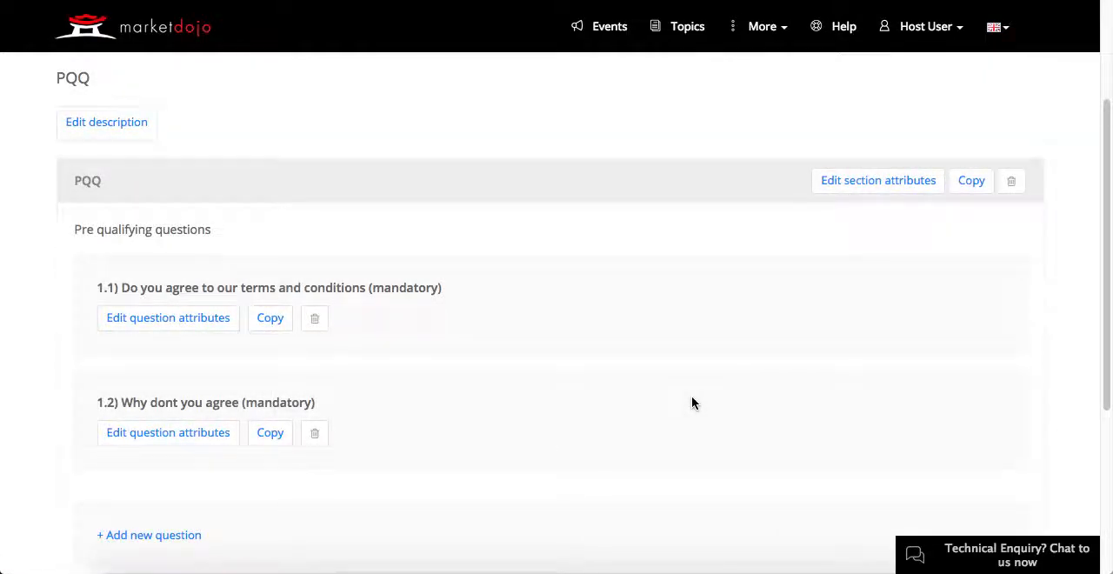
# Step: Edit question 1.1 and enter the question description "You must agree to our terms in order to participate."
pyautogui.scroll(-2, 52, 319)
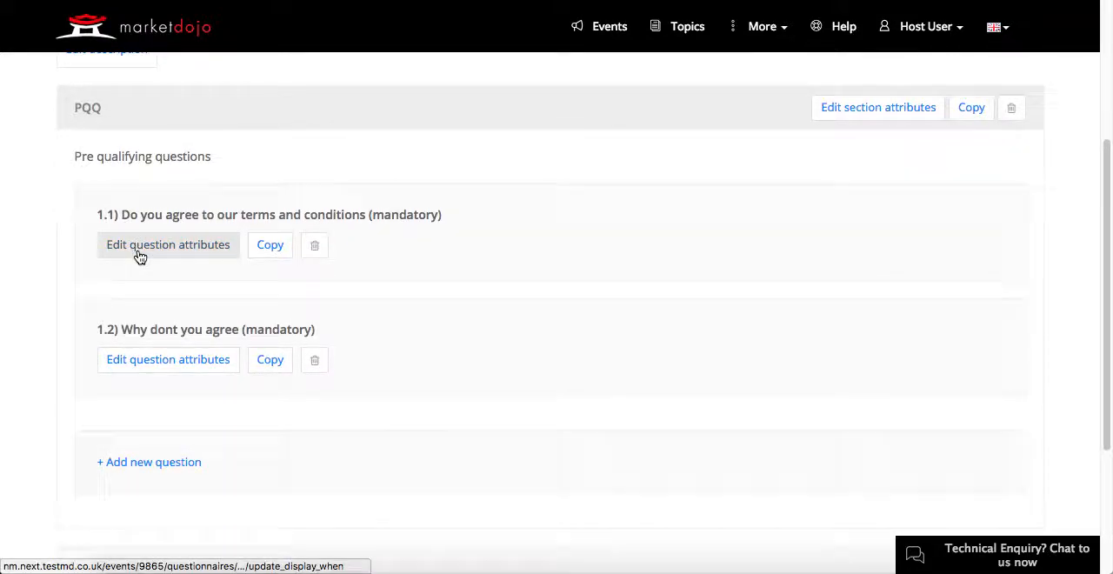
pyautogui.click(379, 244)
pyautogui.scroll(-2, 380, 243)
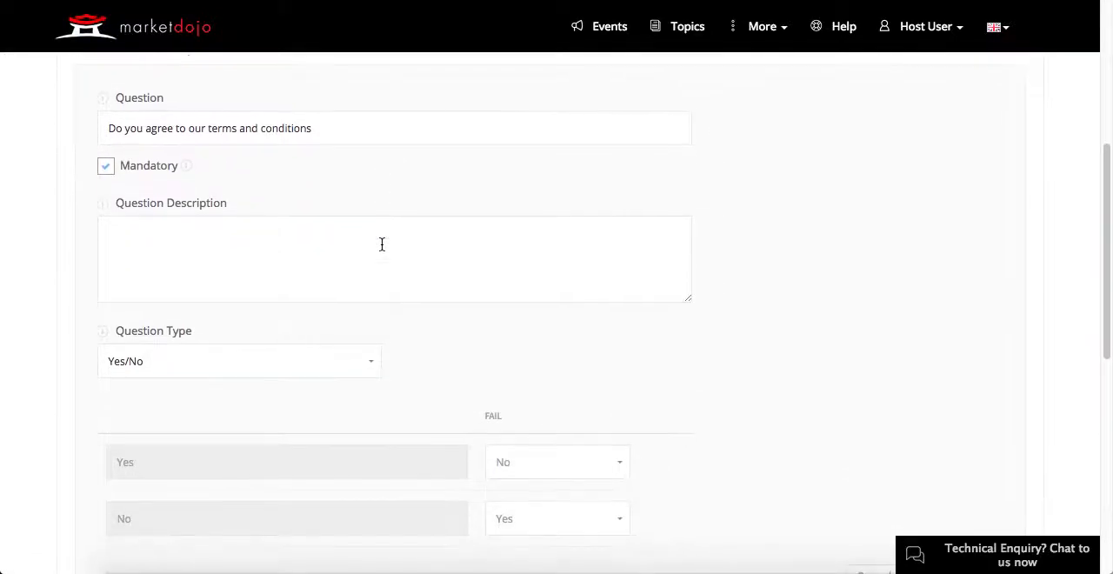
pyautogui.click(256, 252)
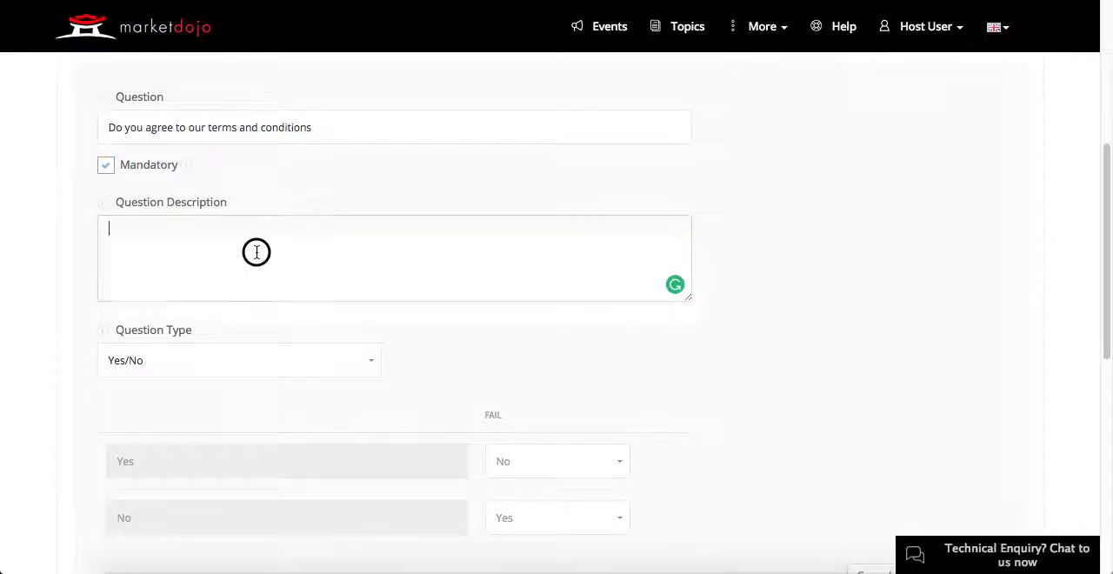
pyautogui.write('You must ')
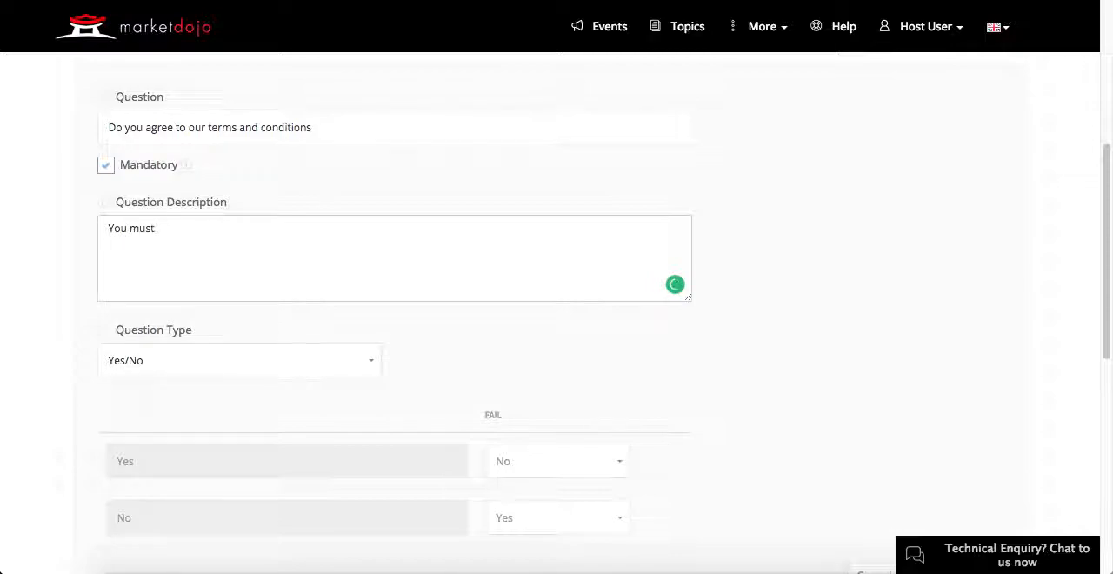
pyautogui.write('agree t')
pyautogui.write('o')
pyautogui.press('BackSpace')
pyautogui.write('to our terms')
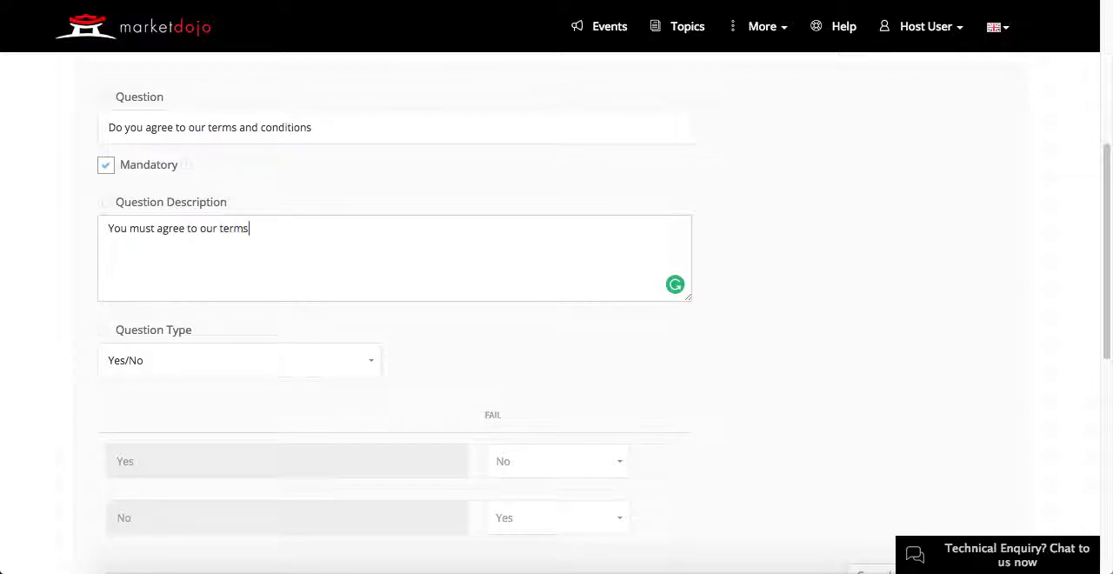
pyautogui.write(' in order to participate.')
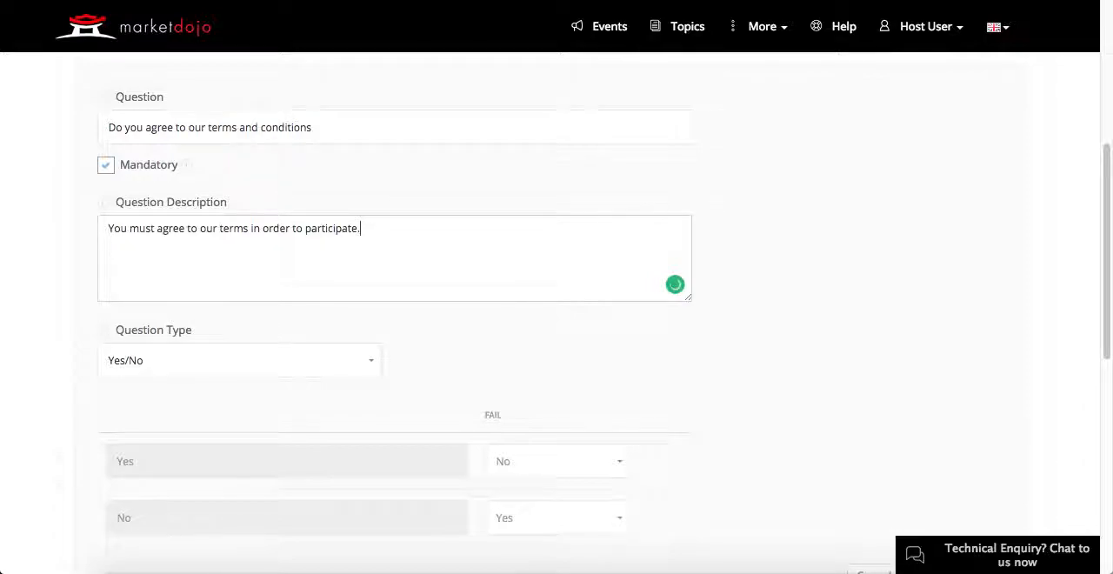
# Step: Examine question 1.1's available question types and the fail settings for its Yes and No answers
pyautogui.scroll(-3, 266, 253)
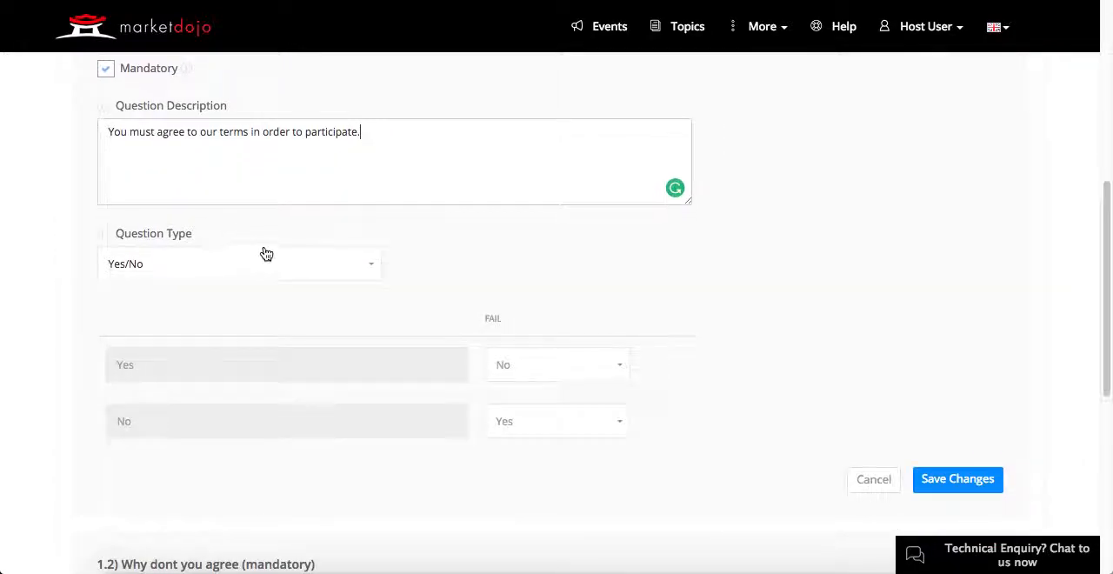
pyautogui.click(373, 267)
pyautogui.scroll(-1, 358, 284)
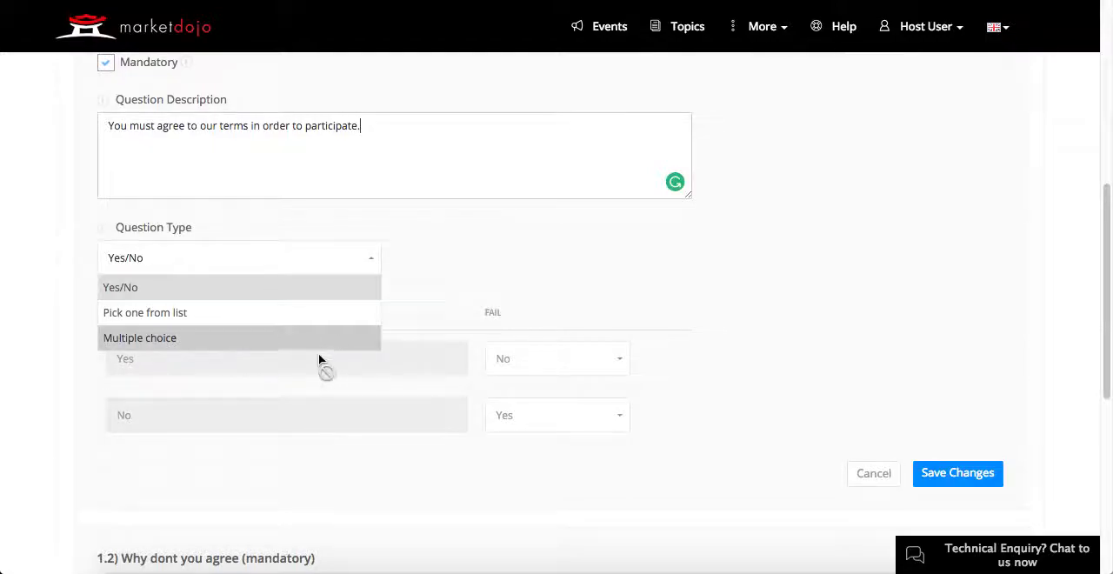
pyautogui.click(371, 263)
pyautogui.scroll(-2, 440, 271)
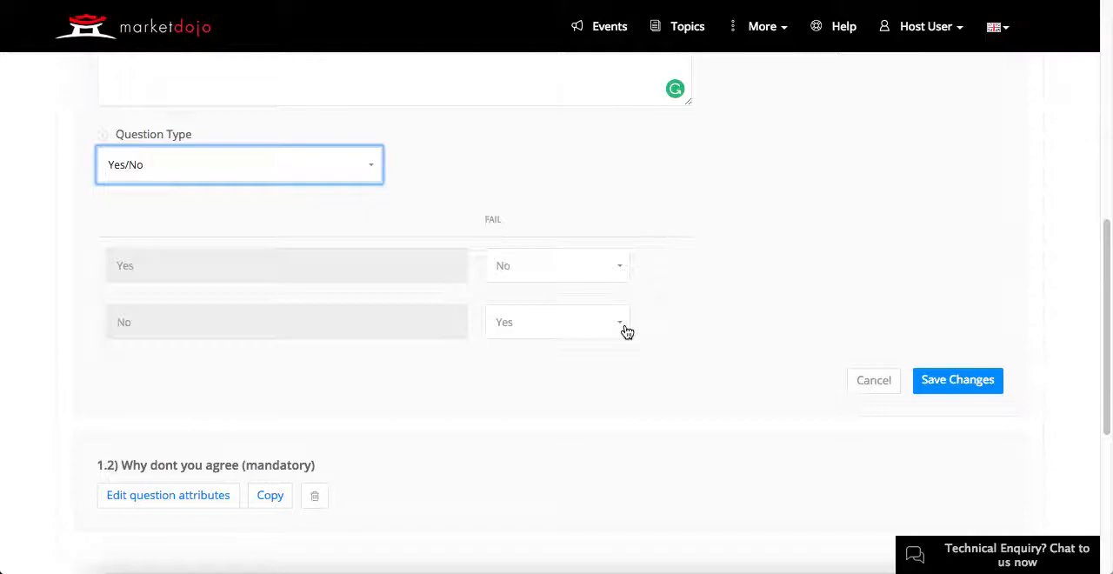
pyautogui.scroll(-2, 627, 332)
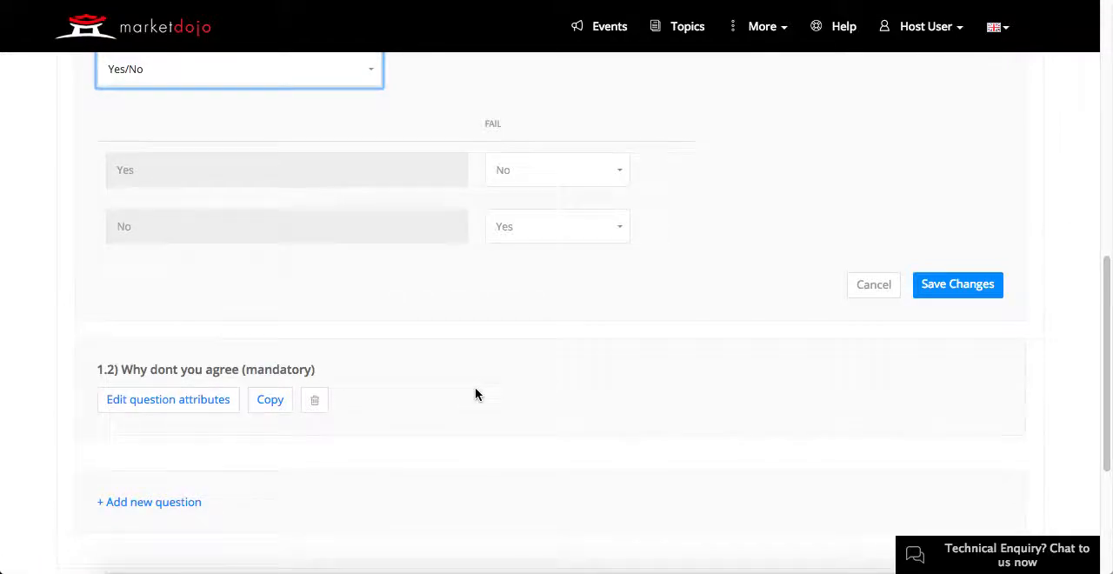
# Step: Edit question 1.2 and make it display depending on the question "Do you agree to our terms and conditions"
pyautogui.scroll(-2, 475, 387)
pyautogui.scroll(-2, 475, 391)
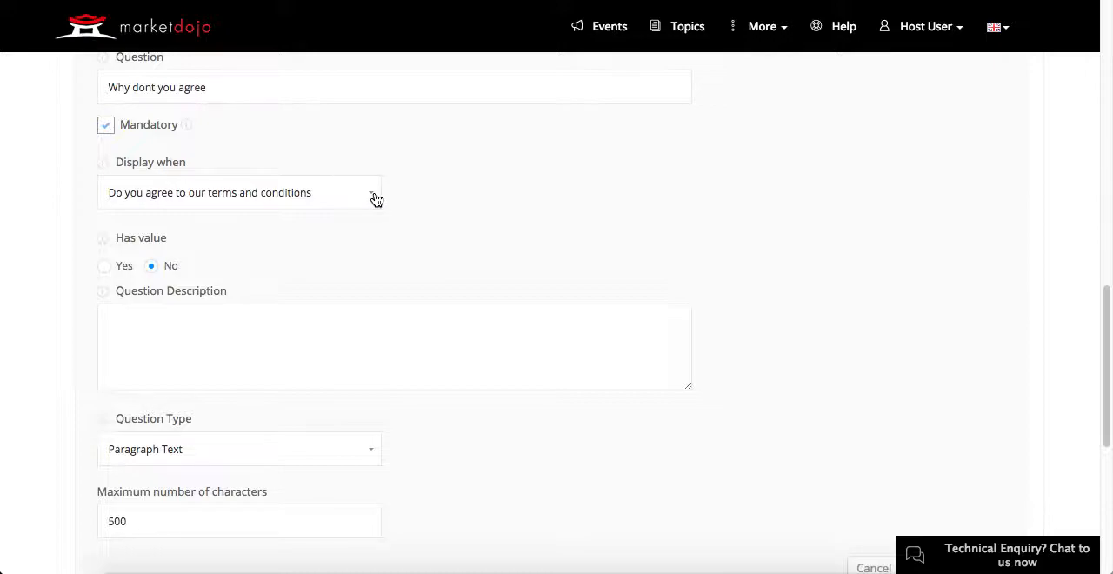
pyautogui.click(375, 199)
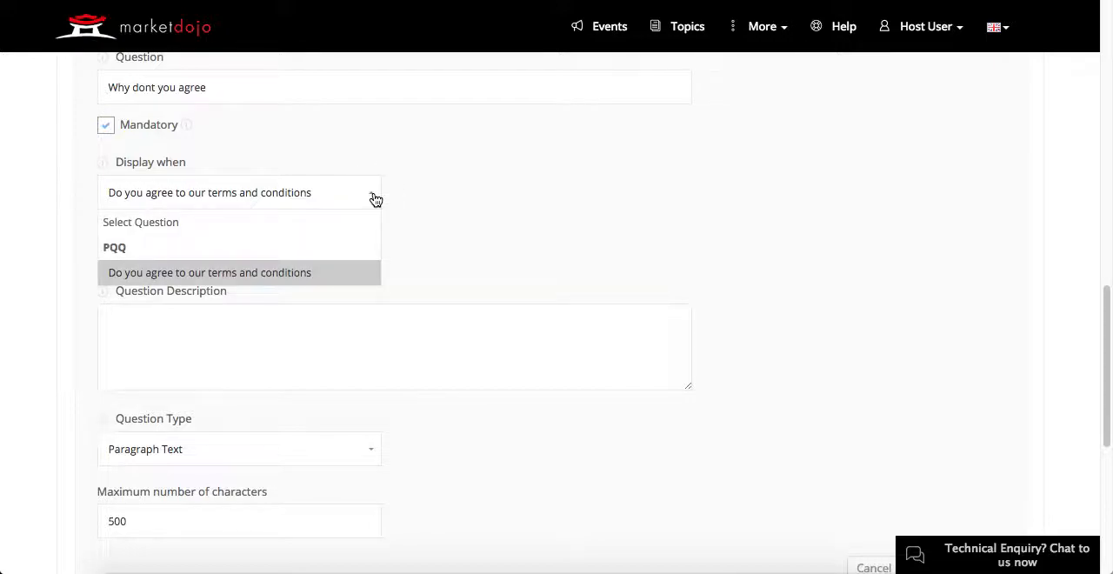
pyautogui.click(331, 277)
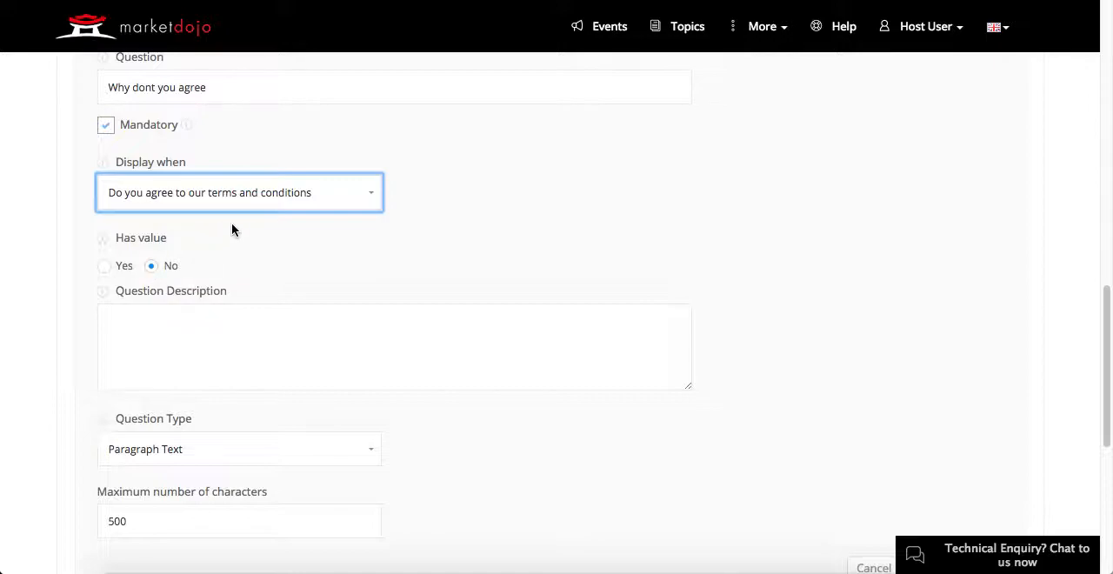
pyautogui.scroll(1, 289, 241)
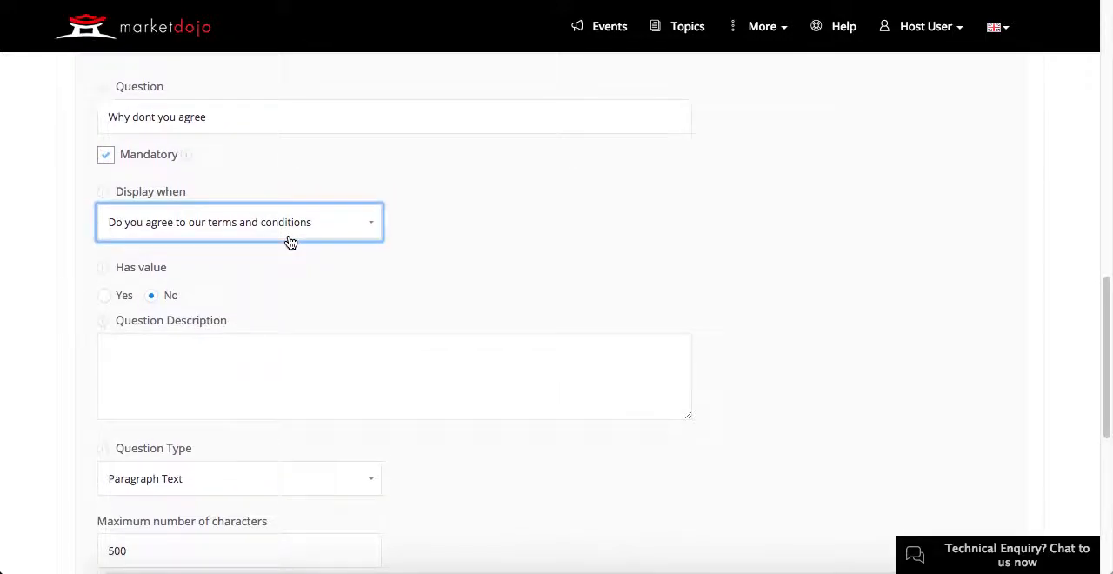
pyautogui.scroll(-1, 290, 242)
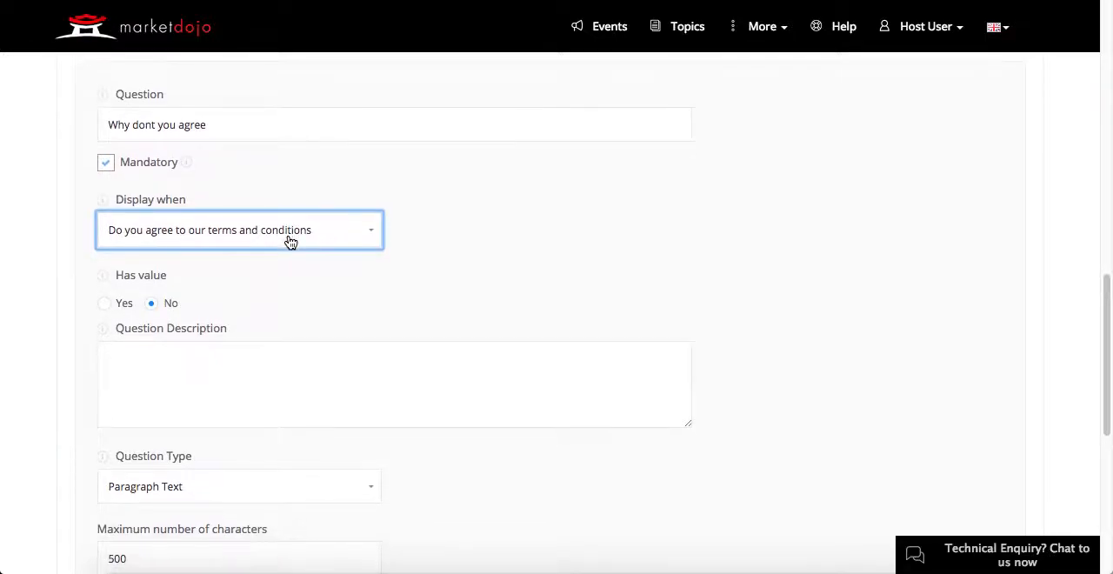
# Step: Choose Paragraph Text as the question type for "Why dont you agree" and save the question's changes
pyautogui.scroll(-3, 290, 242)
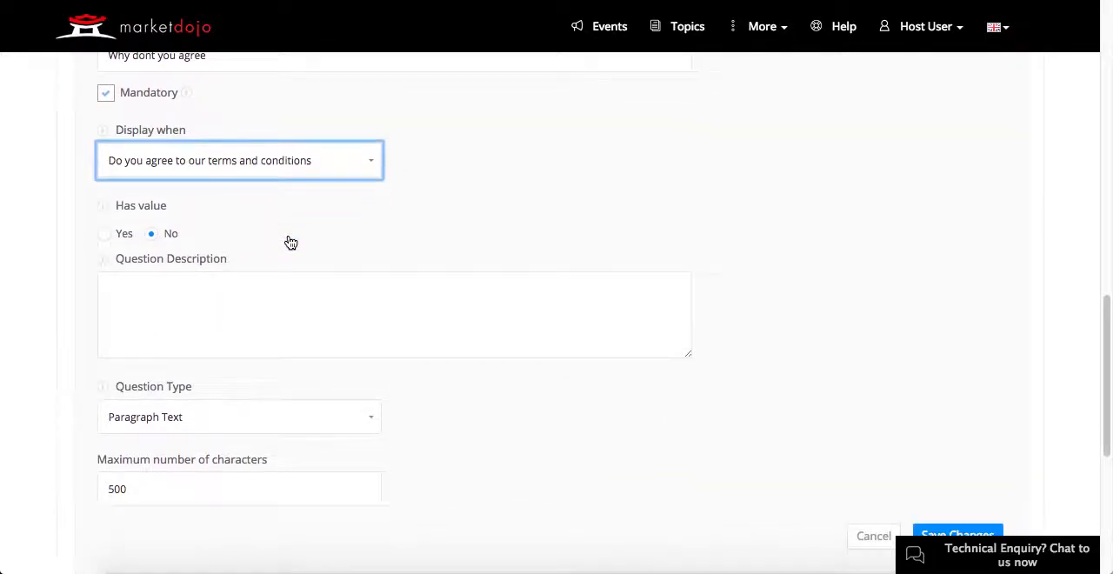
pyautogui.scroll(-1, 291, 242)
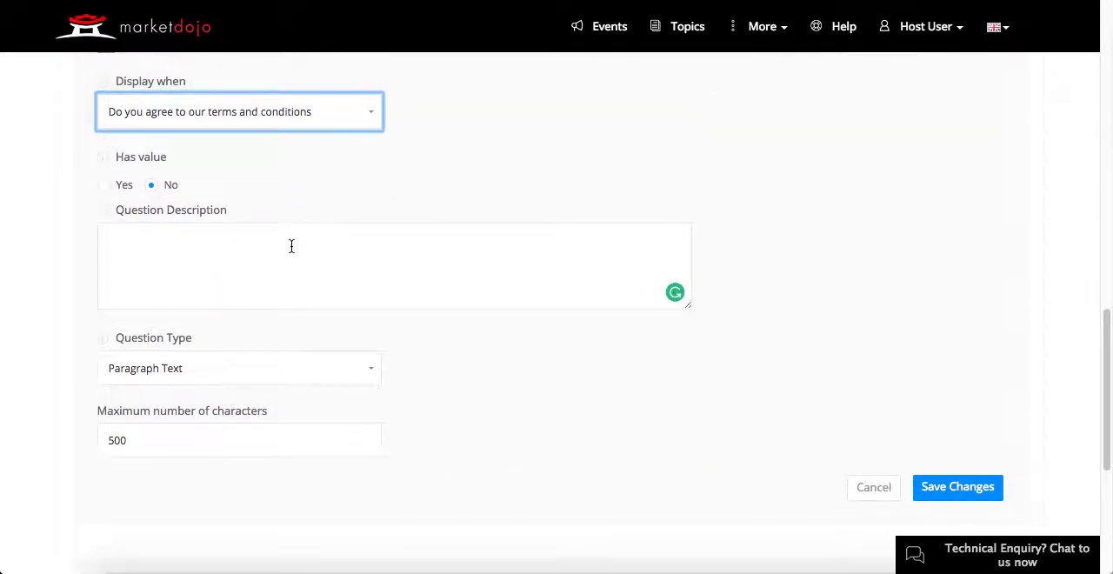
pyautogui.click(368, 373)
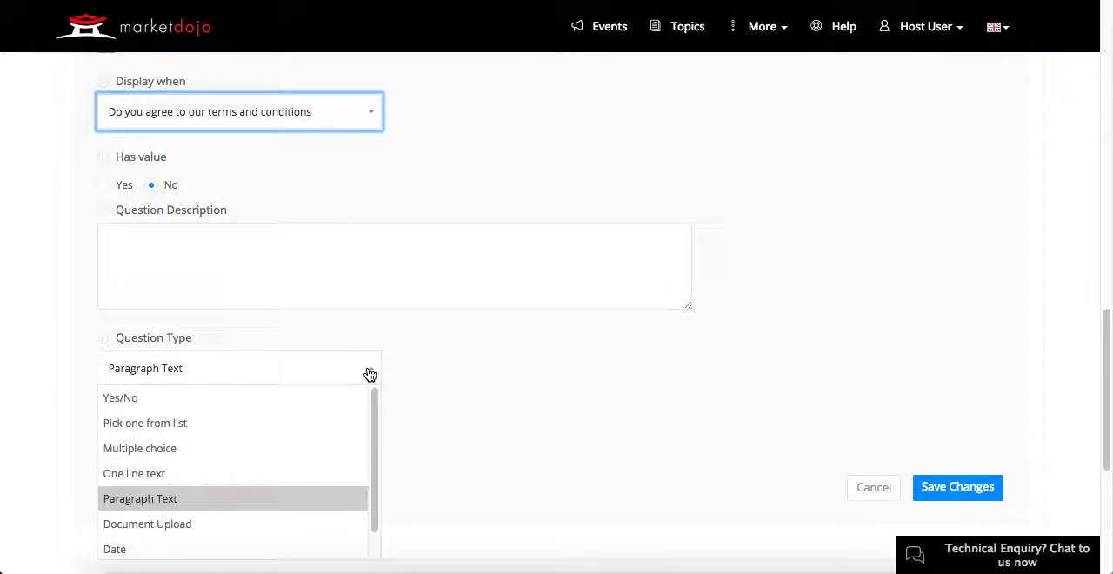
pyautogui.click(262, 499)
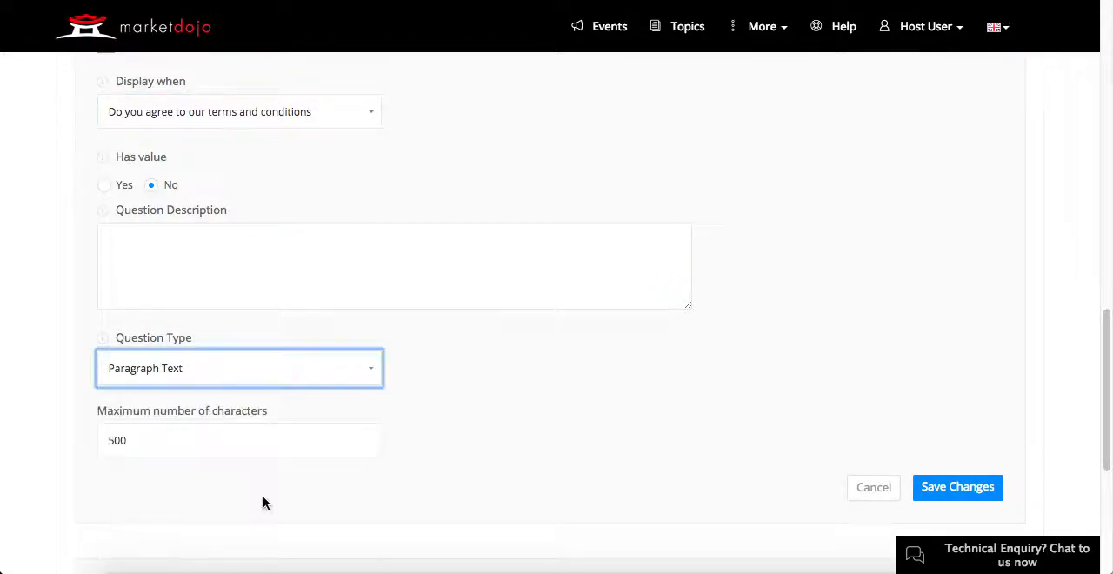
pyautogui.scroll(1, 264, 495)
pyautogui.scroll(2, 264, 501)
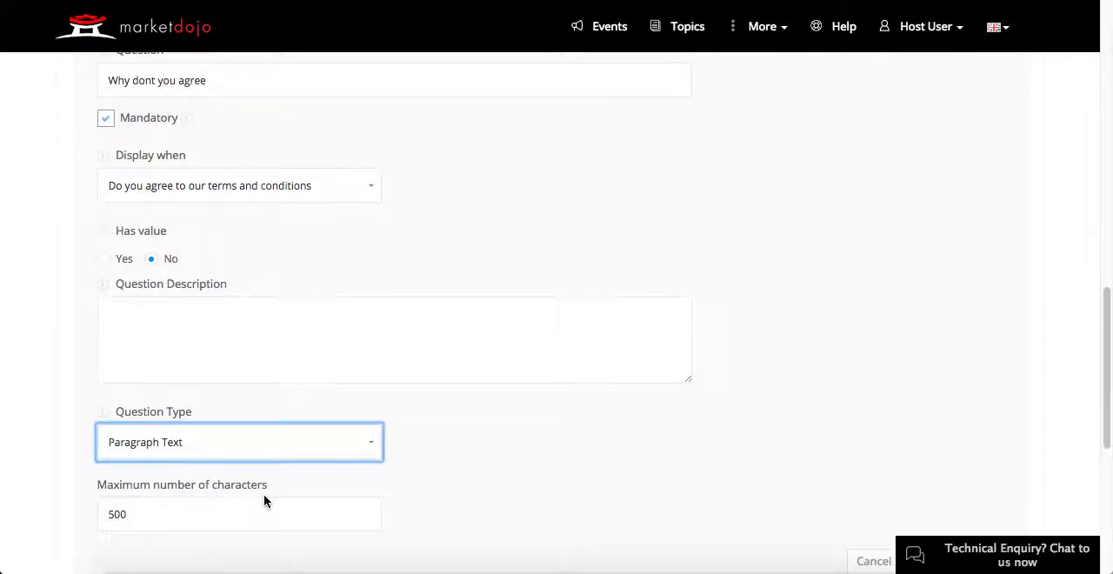
pyautogui.scroll(-5, 264, 496)
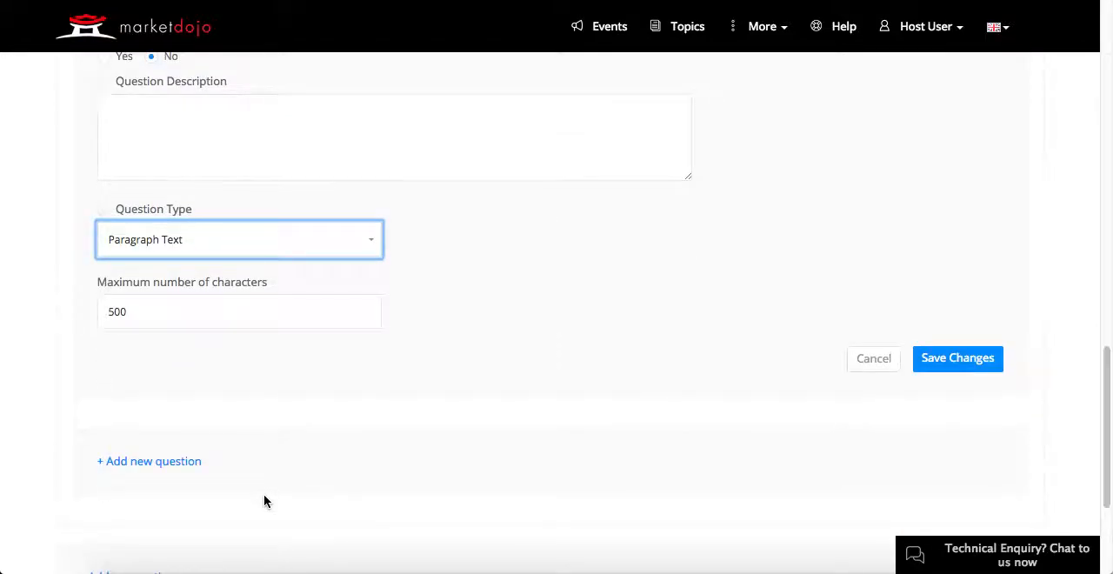
pyautogui.click(952, 361)
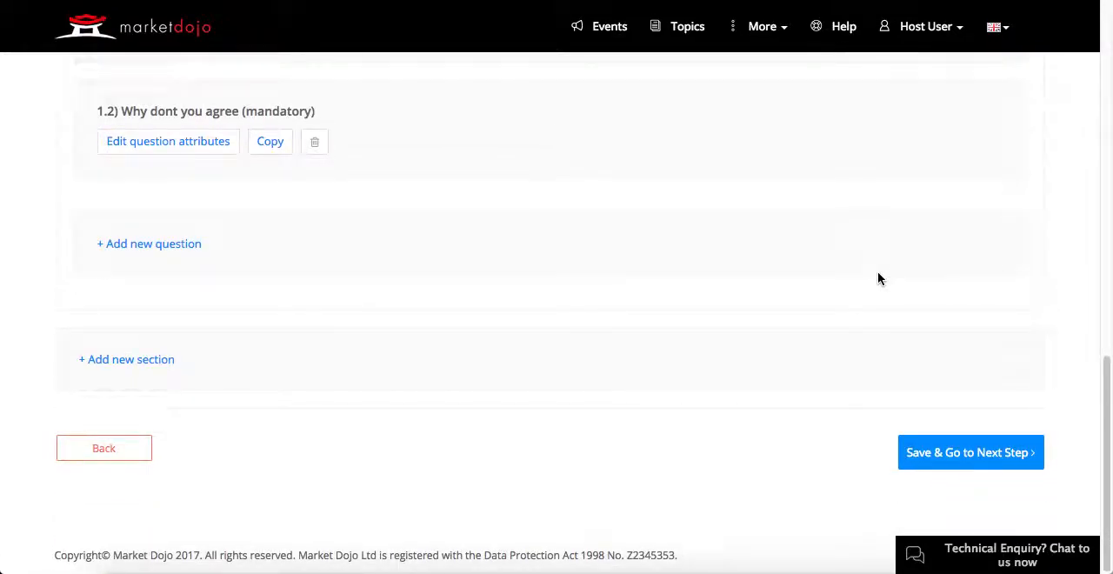
# Step: Save the pre-qualification questionnaire and create a new blank RFI questionnaire
pyautogui.click(954, 455)
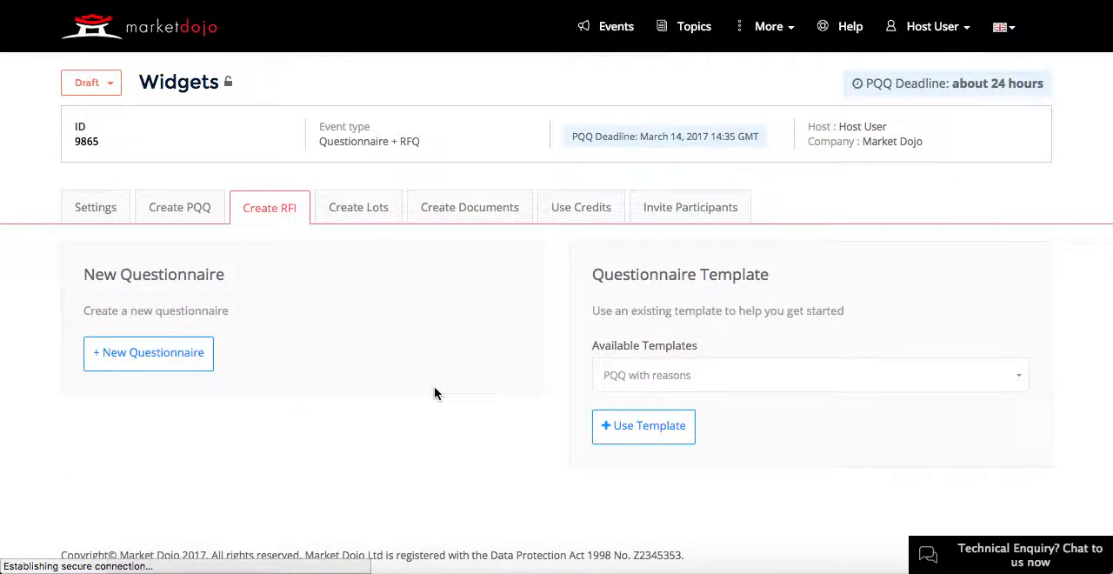
pyautogui.click(161, 365)
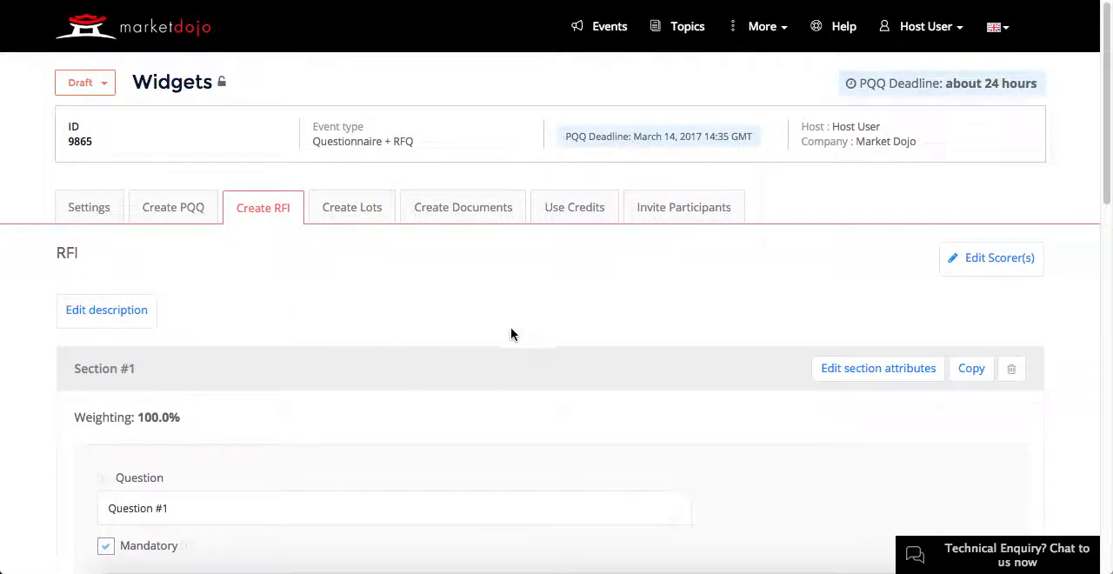
# Step: Title the RFI's first section "Technical capabilities" and describe it as "Please tell us about your technical capabilities"
pyautogui.click(835, 374)
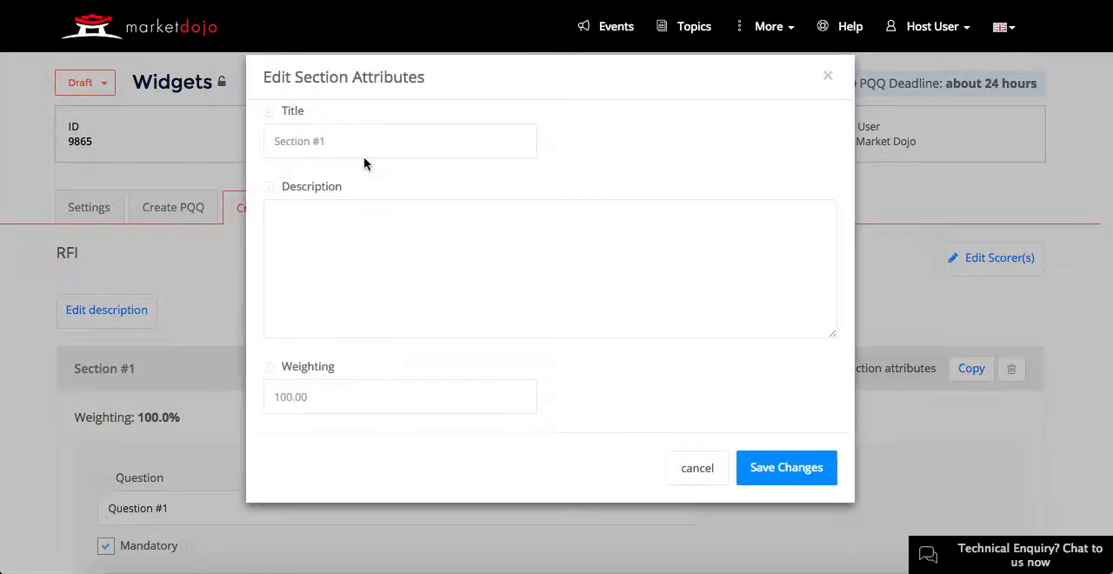
pyautogui.click(363, 148)
pyautogui.moveTo(363, 148); pyautogui.dragTo(239, 123)
pyautogui.write('Tec')
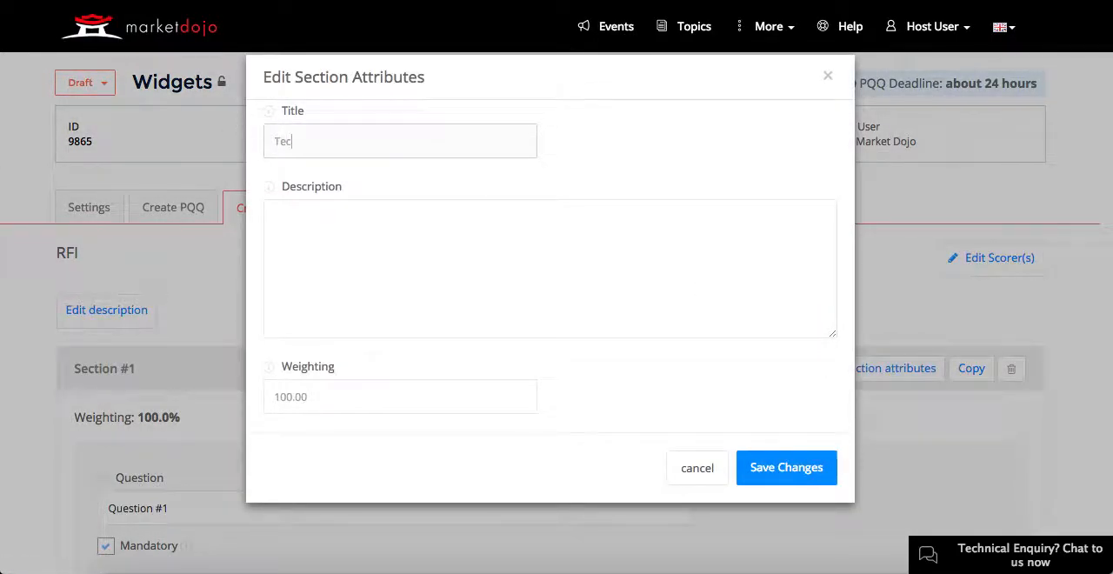
pyautogui.write('hnical capabilities')
pyautogui.click(413, 216)
pyautogui.write('Please tell us about your technical capabilities')
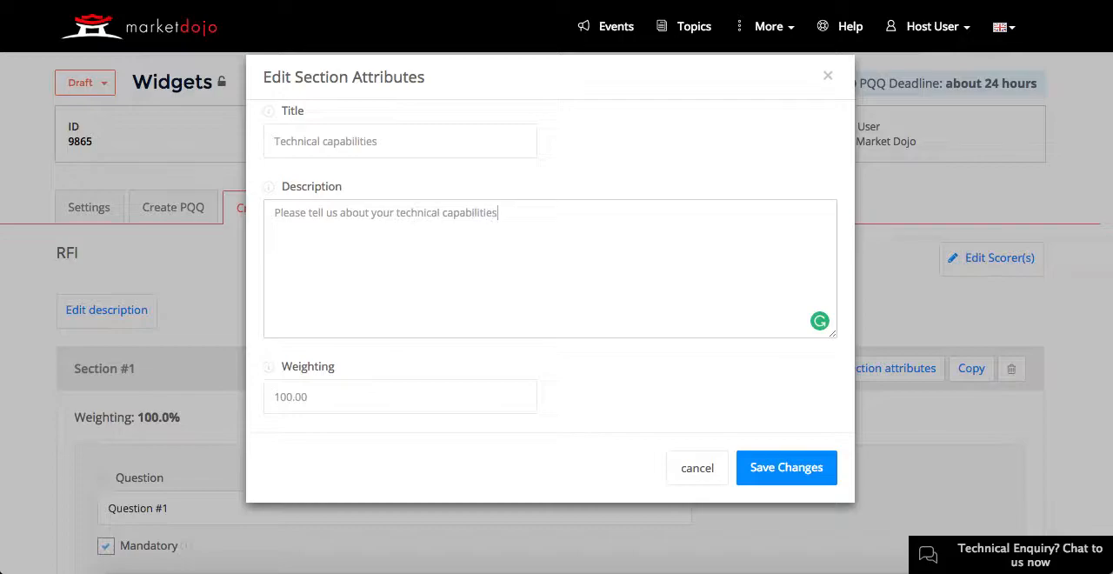
# Step: Set the section's weighting to 75 and save the section attributes
pyautogui.press('Tab')
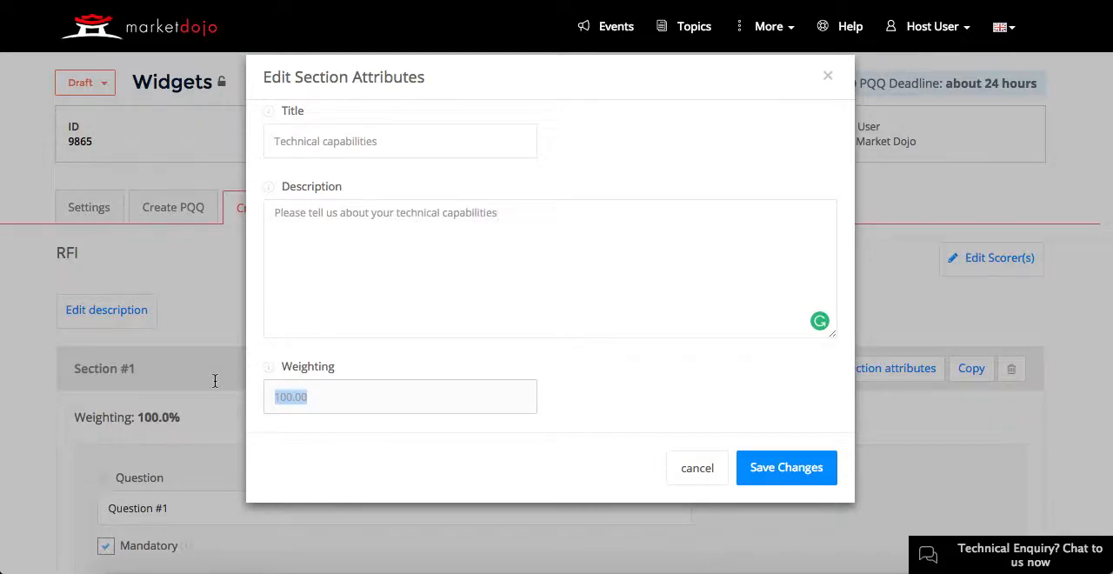
pyautogui.write('75')
pyautogui.click(581, 400)
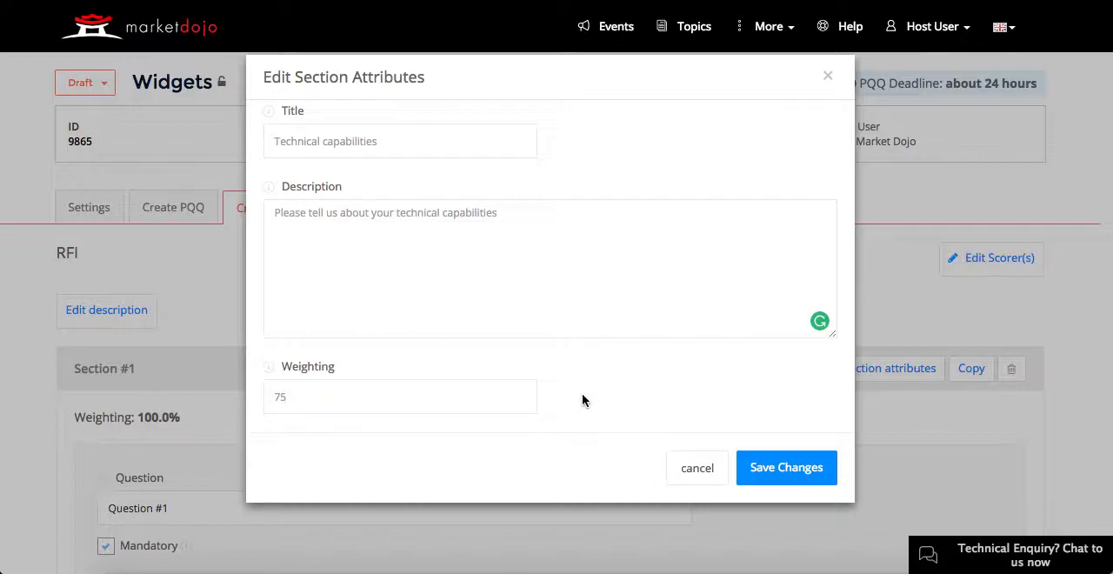
pyautogui.click(788, 474)
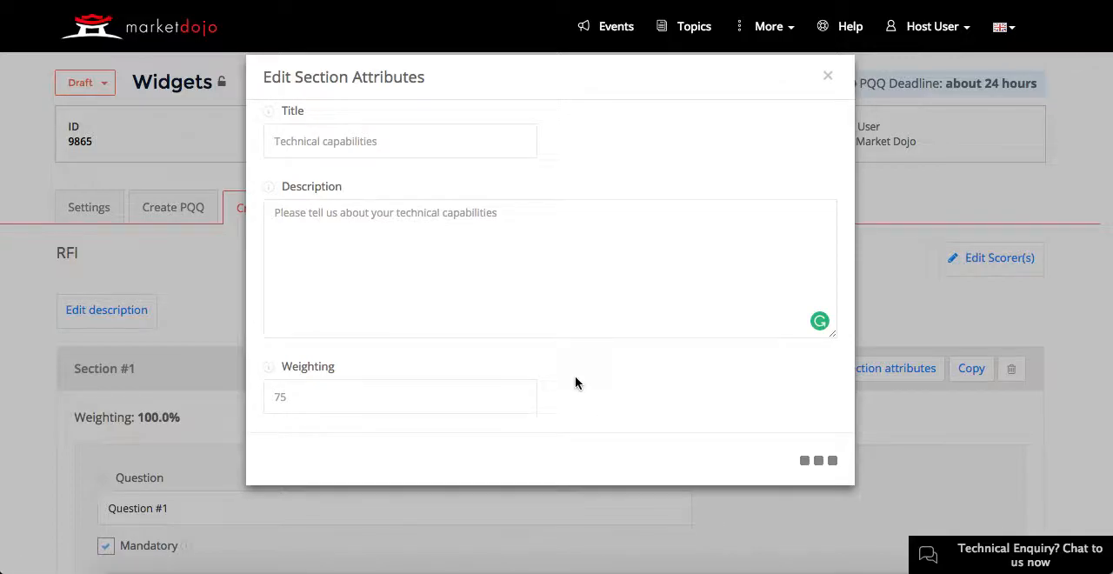
# Step: Replace the first question's text with "Do you have experience with the following"
pyautogui.scroll(-5, 325, 409)
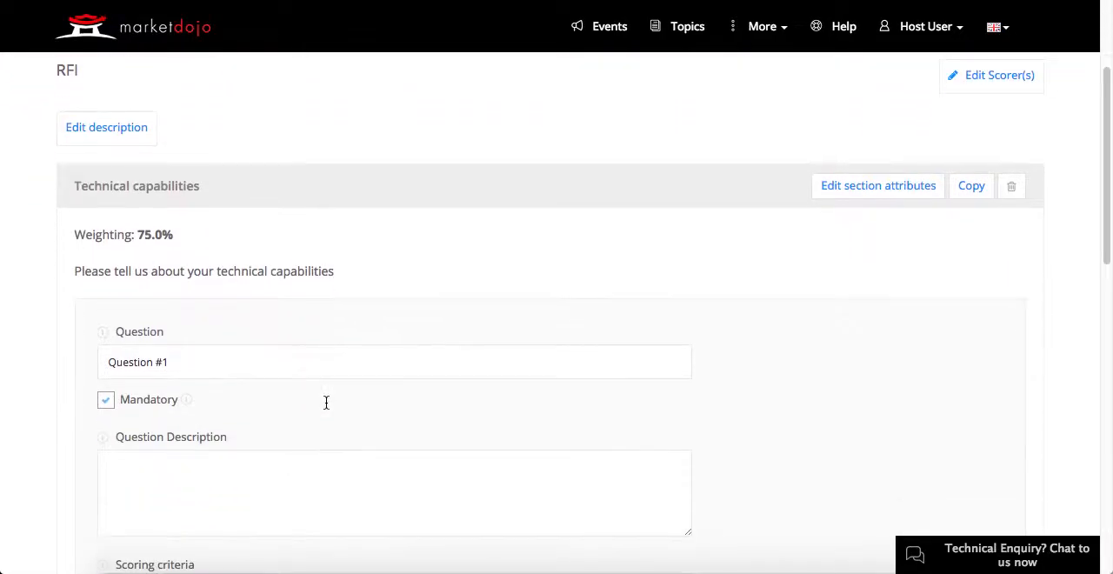
pyautogui.moveTo(218, 332); pyautogui.dragTo(163, 304)
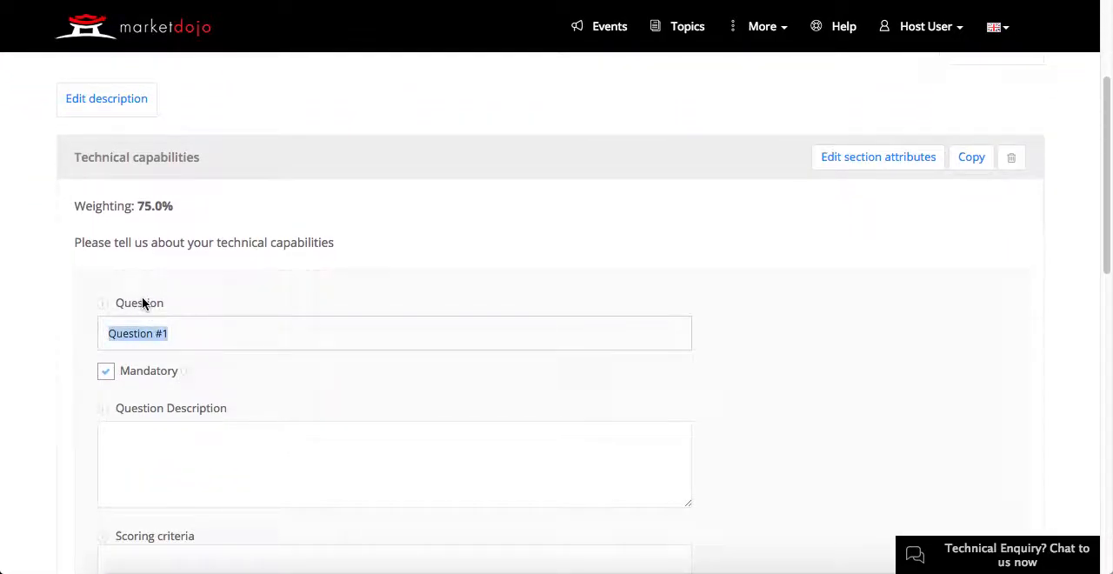
pyautogui.write('Do you have experien')
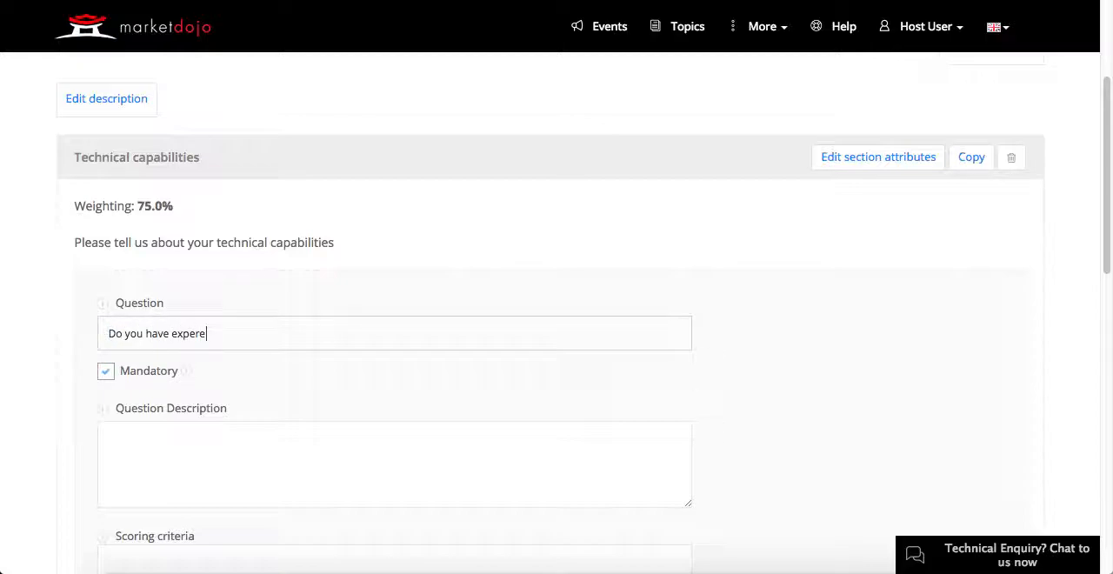
pyautogui.write('ce with the following')
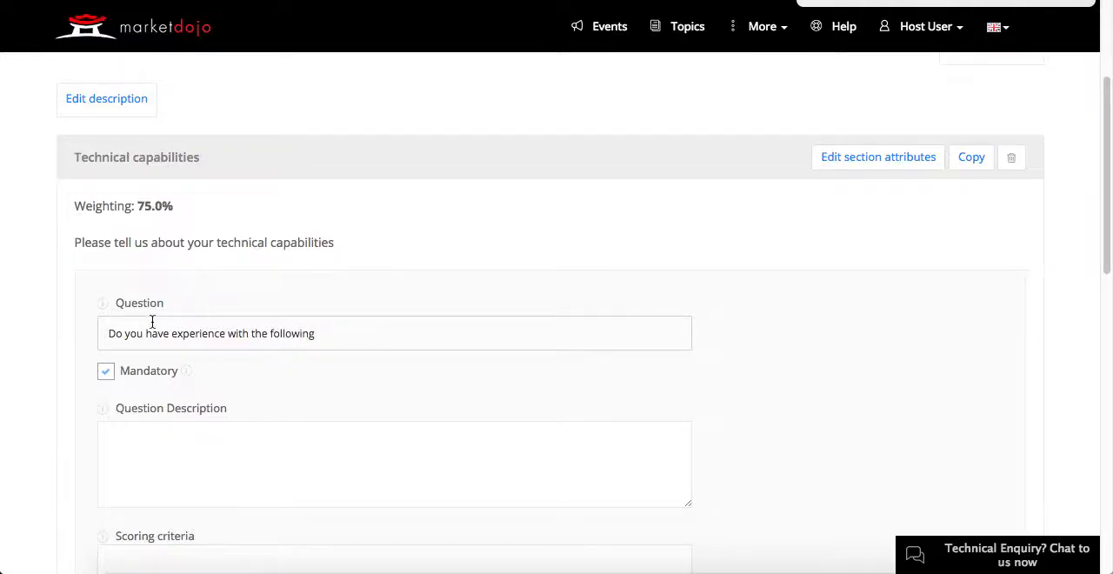
# Step: Enter the question description "These technologies will be used on the project"
pyautogui.scroll(-3, 152, 322)
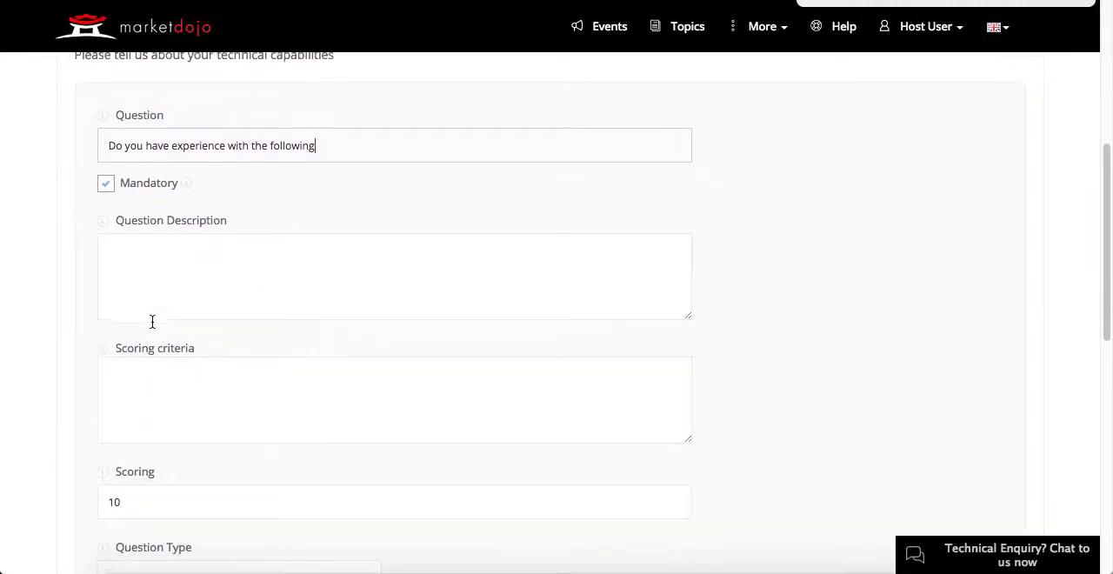
pyautogui.scroll(-1, 209, 248)
pyautogui.click(209, 229)
pyautogui.write('These techno')
pyautogui.press('BackSpace')
pyautogui.press('BackSpace')
pyautogui.write('nol')
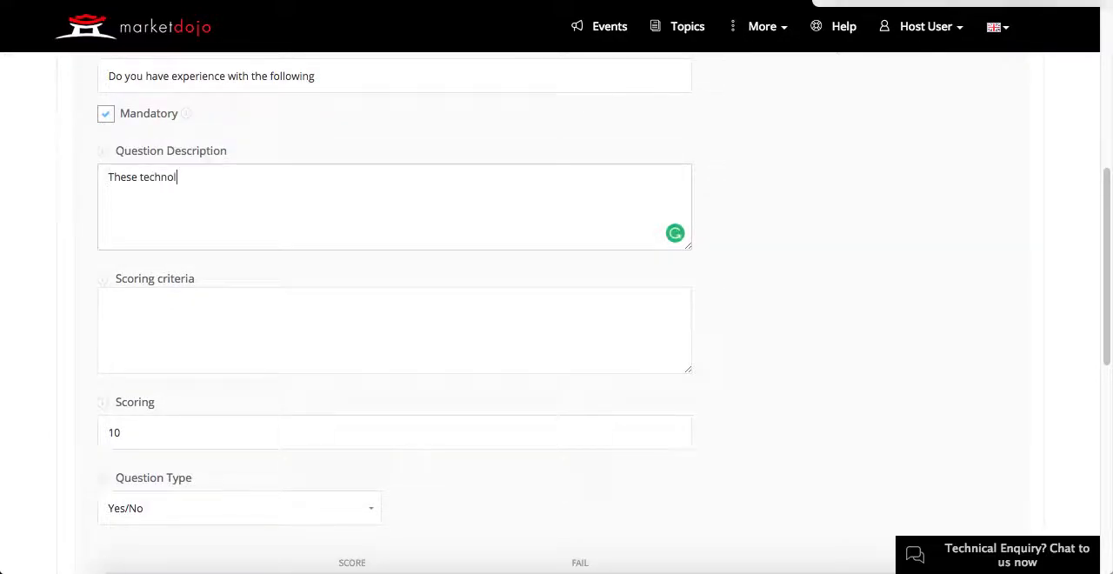
pyautogui.write('ogies')
pyautogui.press('BackSpace')
pyautogui.press('BackSpace')
pyautogui.press('BackSpace')
pyautogui.press('BackSpace')
pyautogui.write('gies will be used on the pe')
pyautogui.press('BackSpace')
pyautogui.write('roject')
# Step: Change the experience question's type to Multiple choice
pyautogui.scroll(-3, 209, 250)
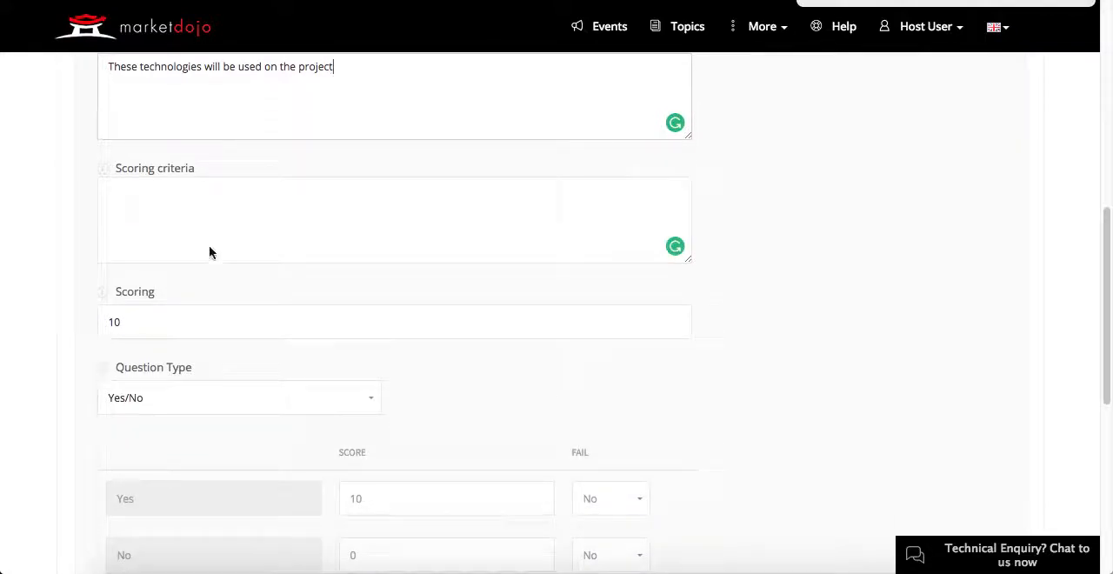
pyautogui.scroll(-1, 362, 318)
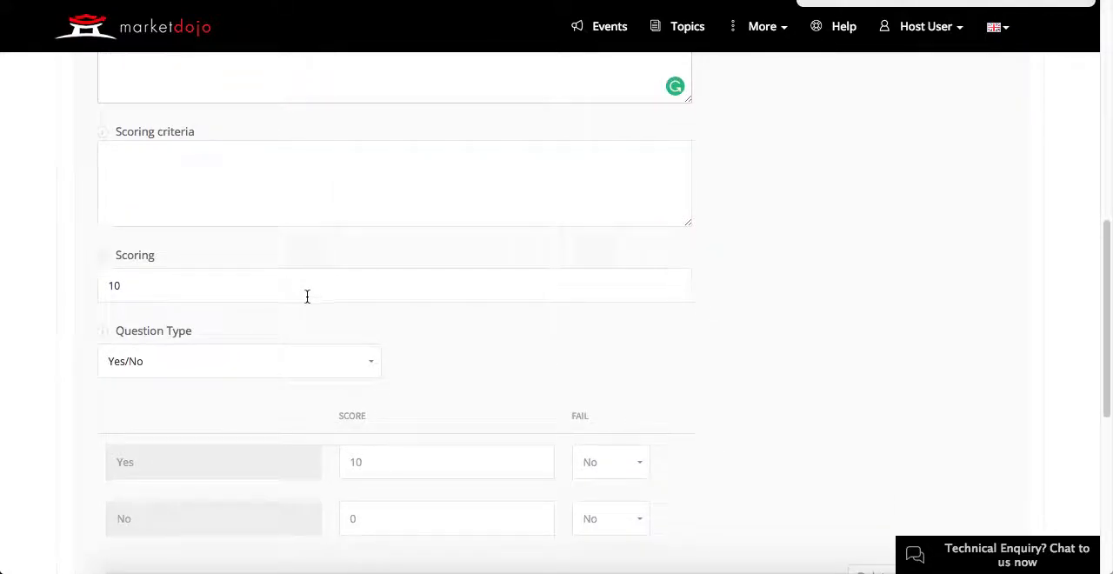
pyautogui.click(377, 370)
pyautogui.scroll(-2, 377, 371)
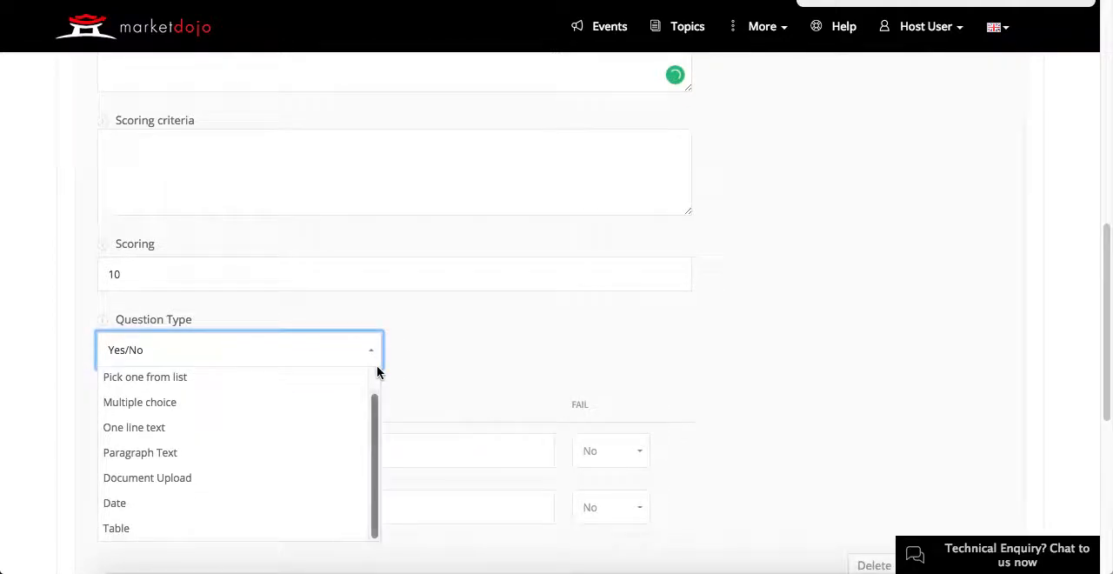
pyautogui.click(241, 402)
# Step: Name the first answer option "Windows" and give it a score of 5
pyautogui.scroll(-3, 393, 390)
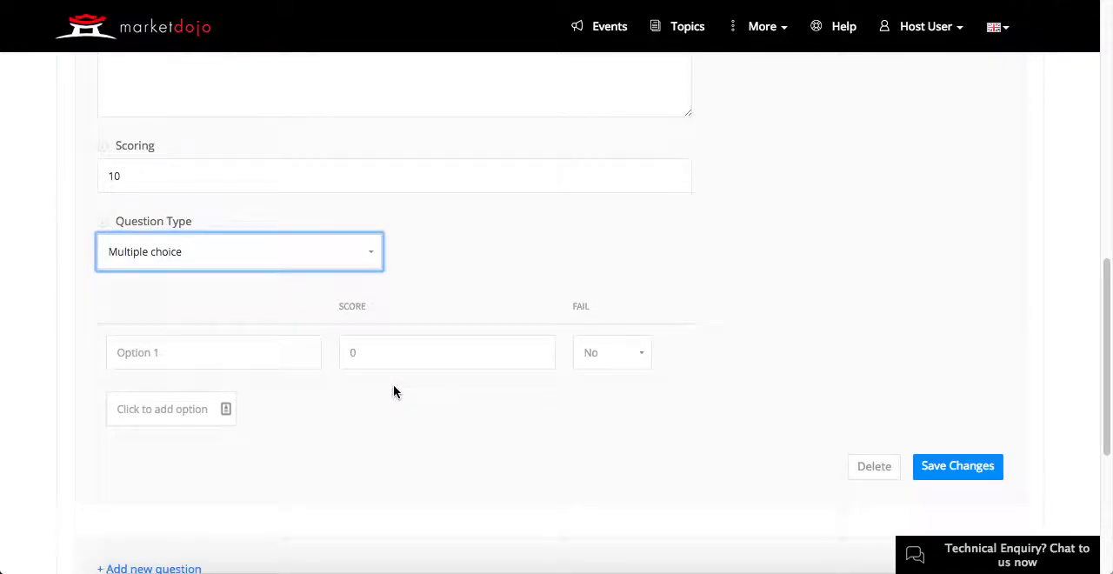
pyautogui.click(217, 351)
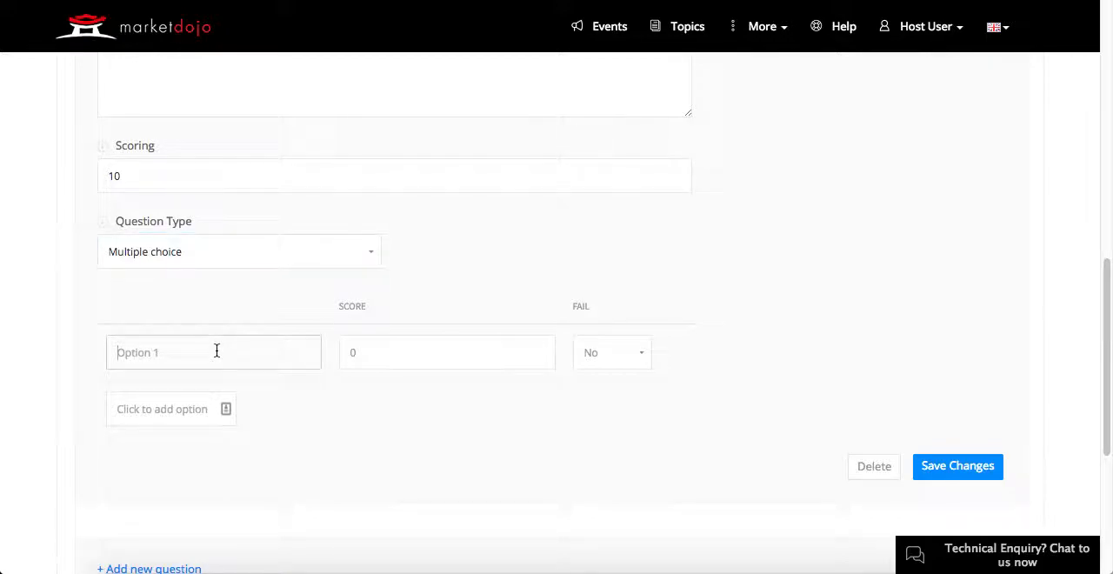
pyautogui.write('Windows')
pyautogui.press('Tab')
pyautogui.write('5')
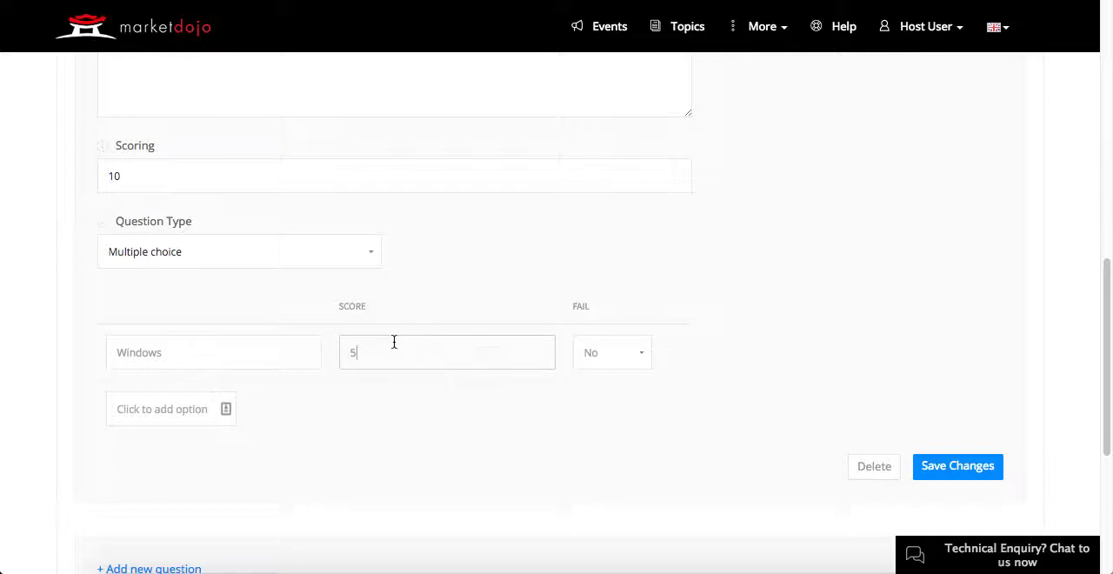
pyautogui.press('Tab')
# Step: Add a second answer option "Linux" with a score of 3
pyautogui.click(178, 408)
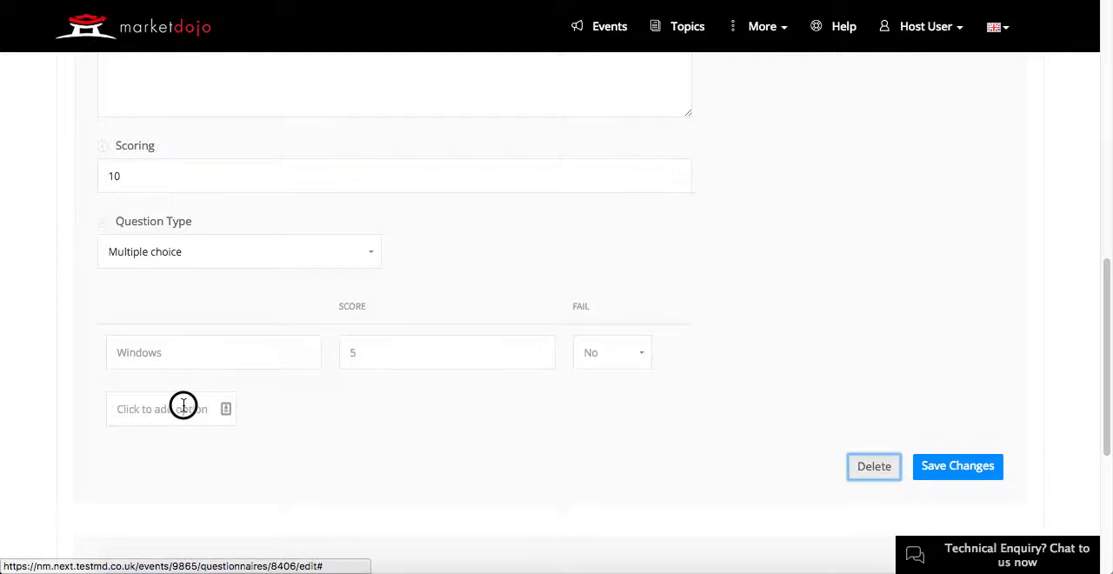
pyautogui.click(165, 407)
pyautogui.write('Linux')
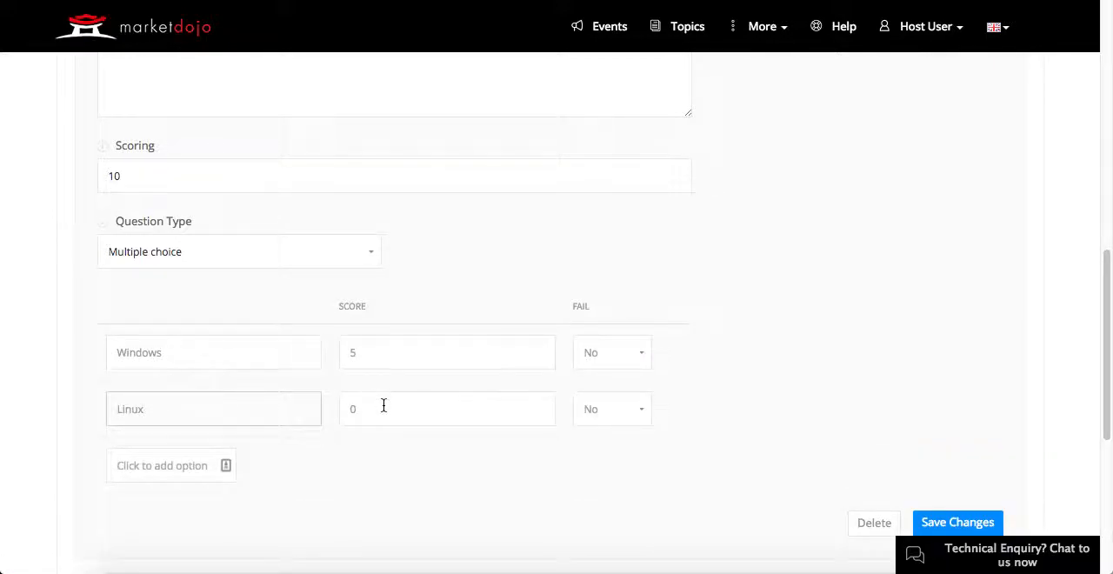
pyautogui.press('Tab')
pyautogui.write('3')
# Step: Add a third answer option "Embedded OS" with a score of 2 and save the question
pyautogui.click(182, 466)
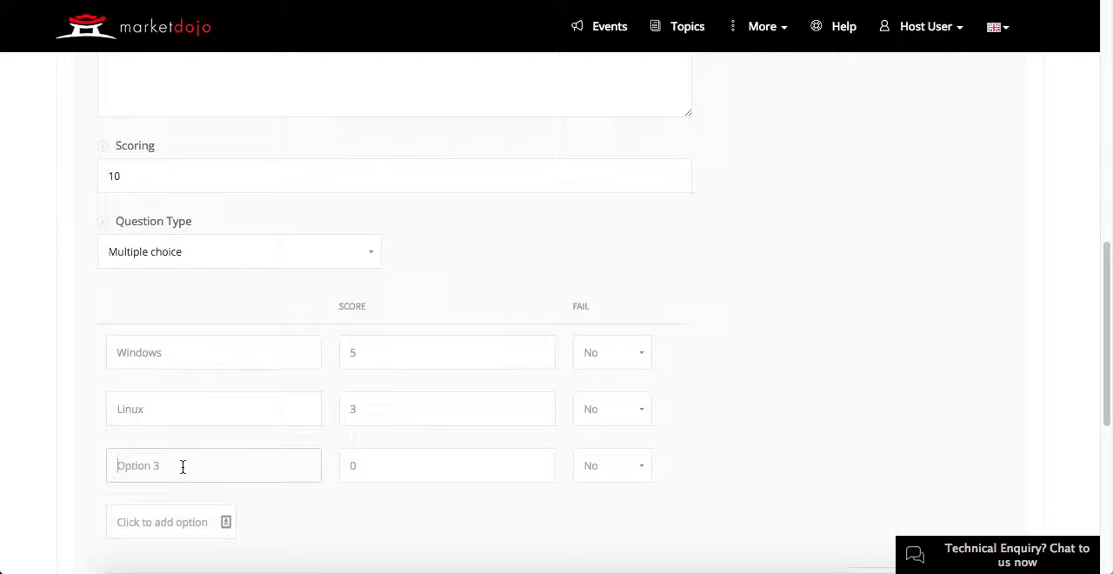
pyautogui.write('Embedded OS')
pyautogui.press('Tab')
pyautogui.write('2')
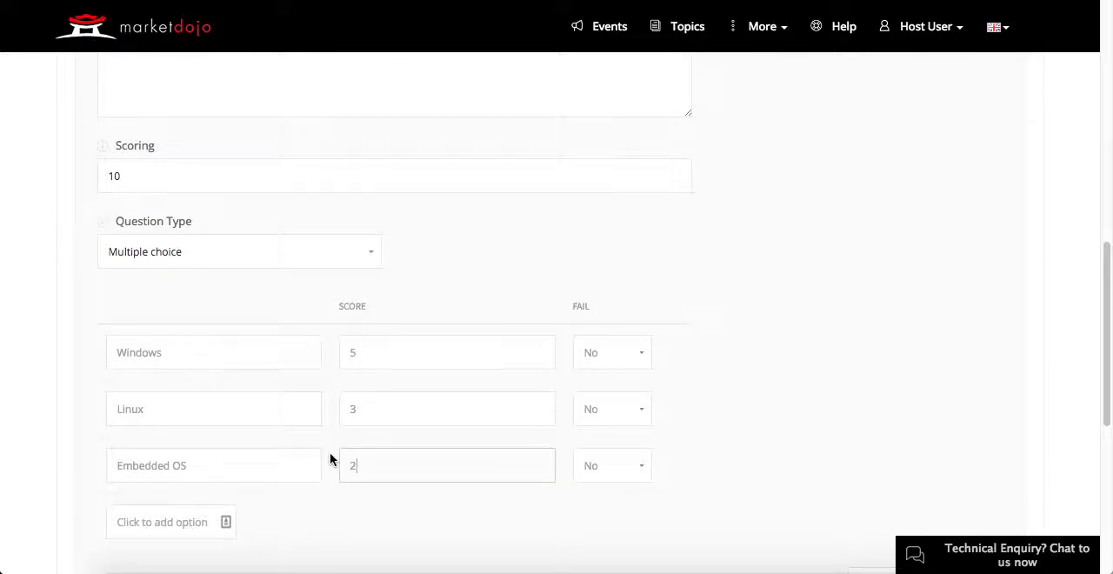
pyautogui.scroll(-1, 331, 460)
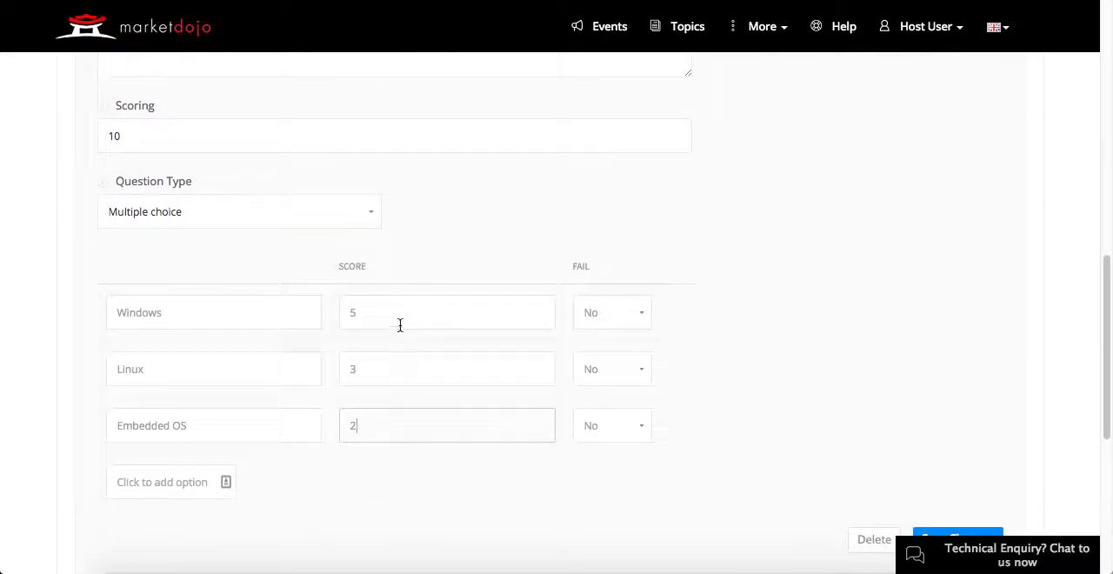
pyautogui.scroll(-3, 377, 426)
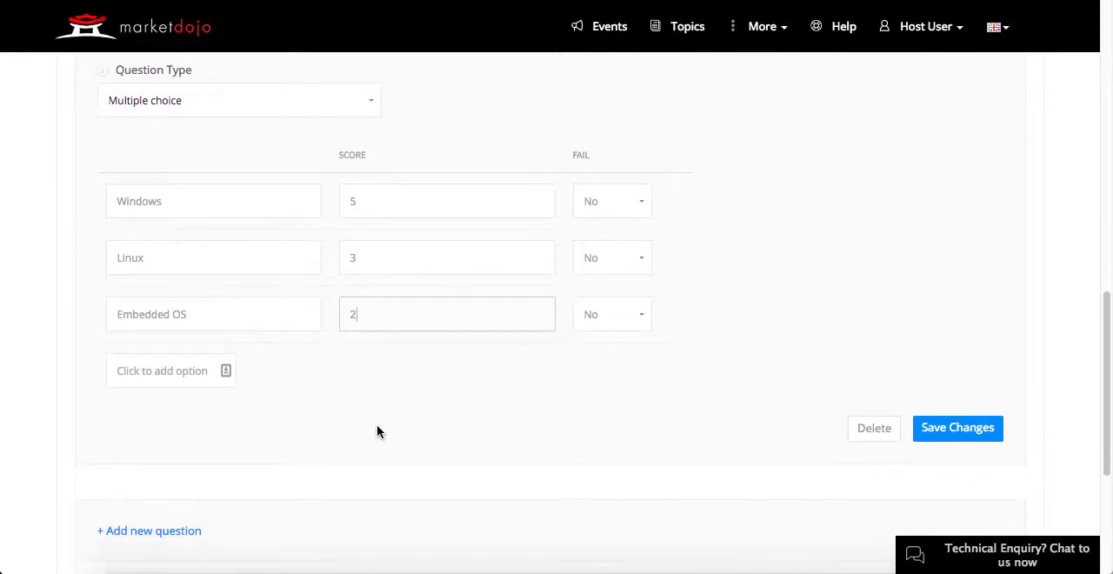
pyautogui.click(957, 427)
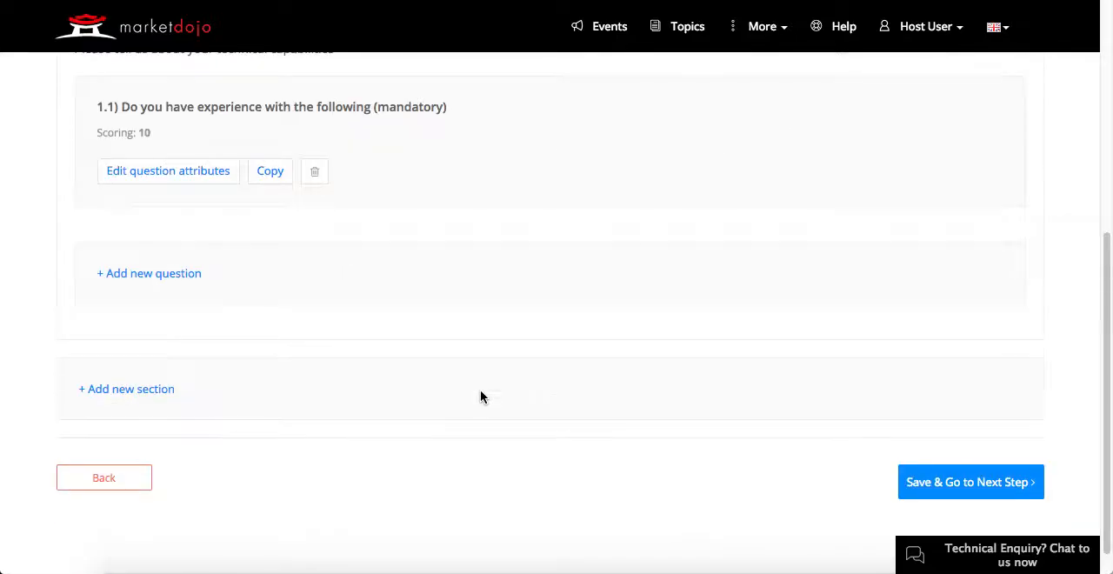
# Step: Add a new question to the section with the text "Please provide your public liability insurance certificates"
pyautogui.click(146, 275)
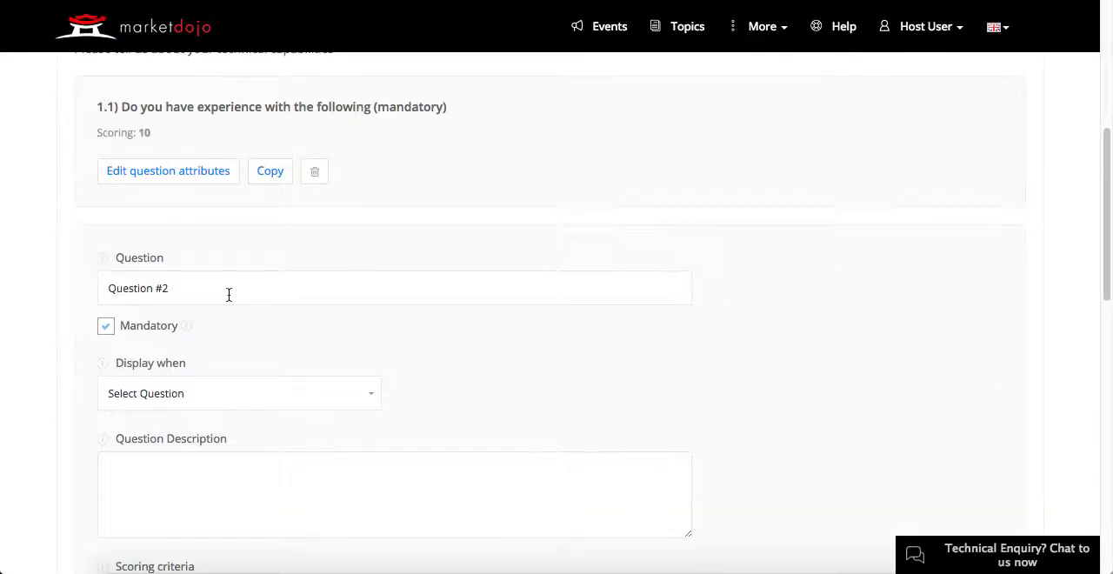
pyautogui.moveTo(231, 295); pyautogui.dragTo(78, 273)
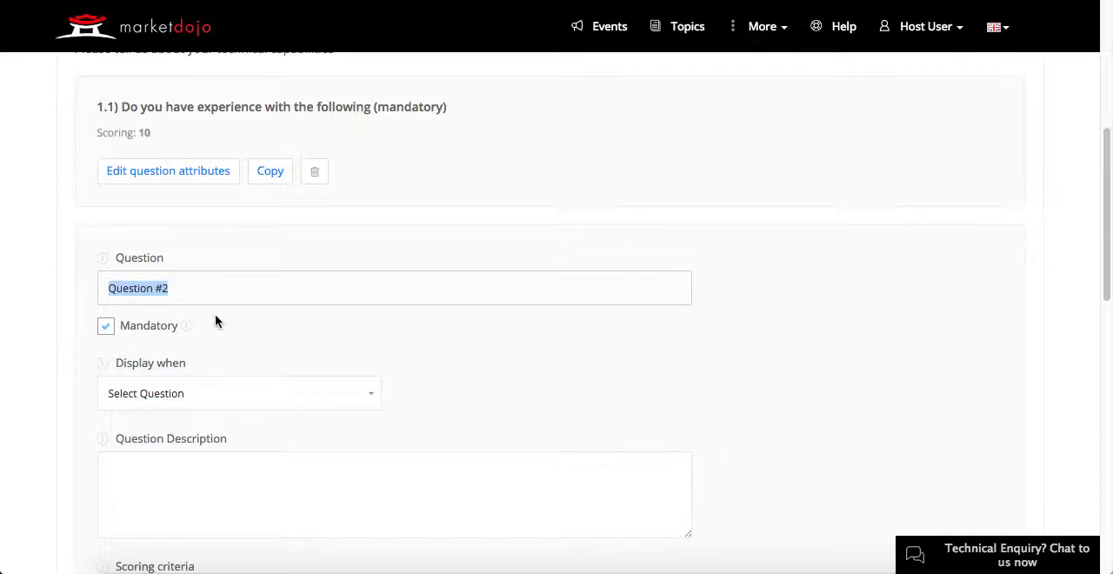
pyautogui.write('Ple')
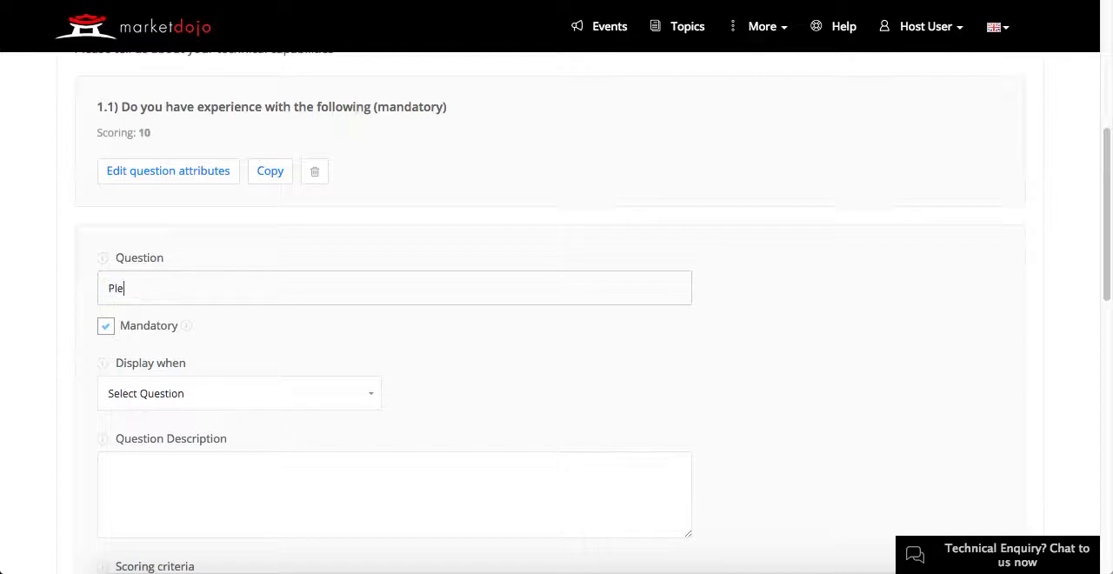
pyautogui.write('ase provide your insuranc')
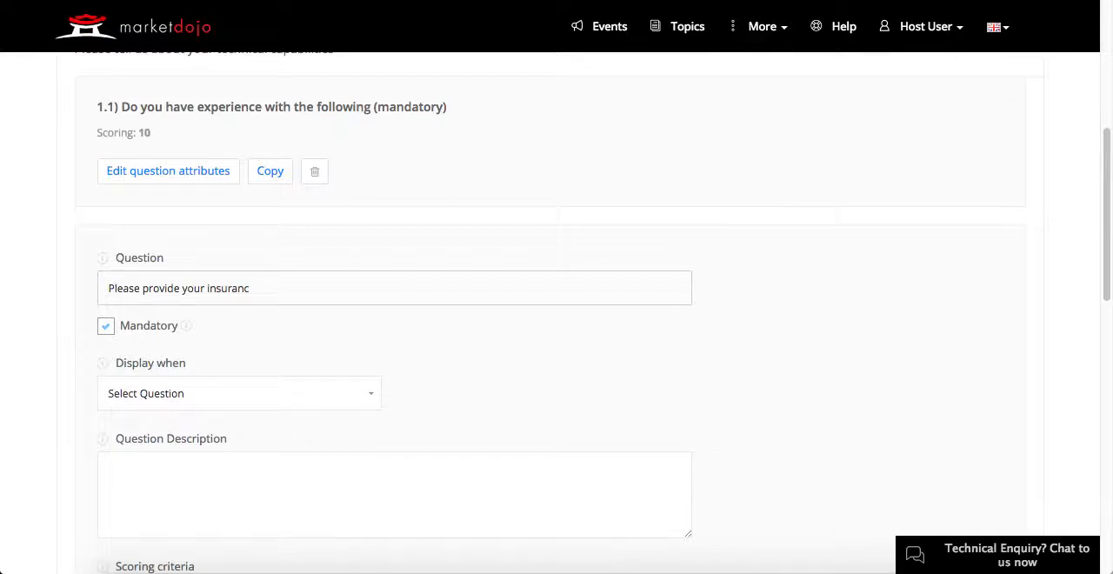
pyautogui.write('e certificatespublic liabi')
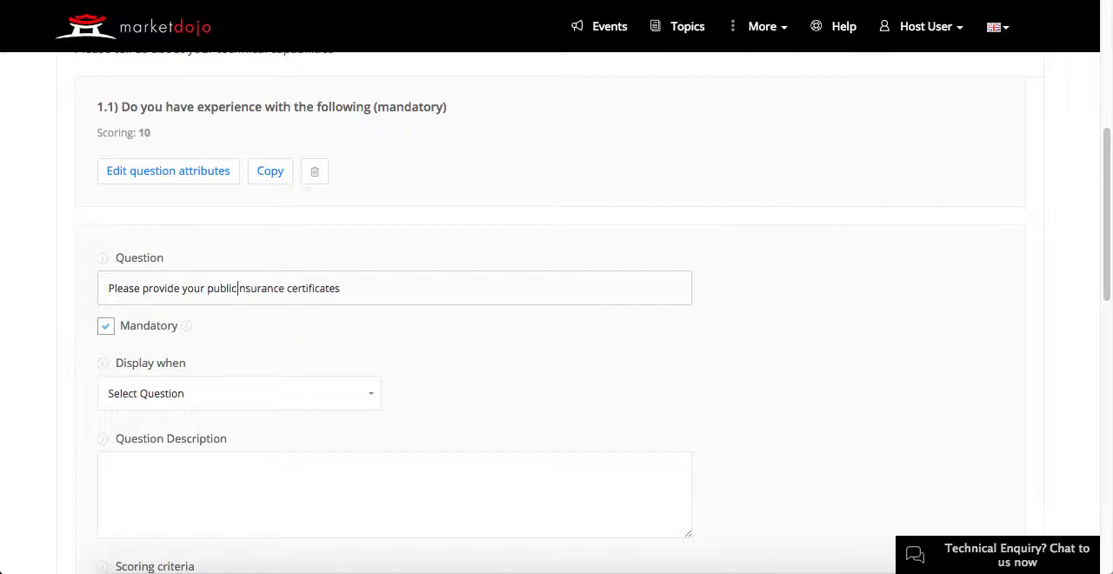
pyautogui.write('lity')
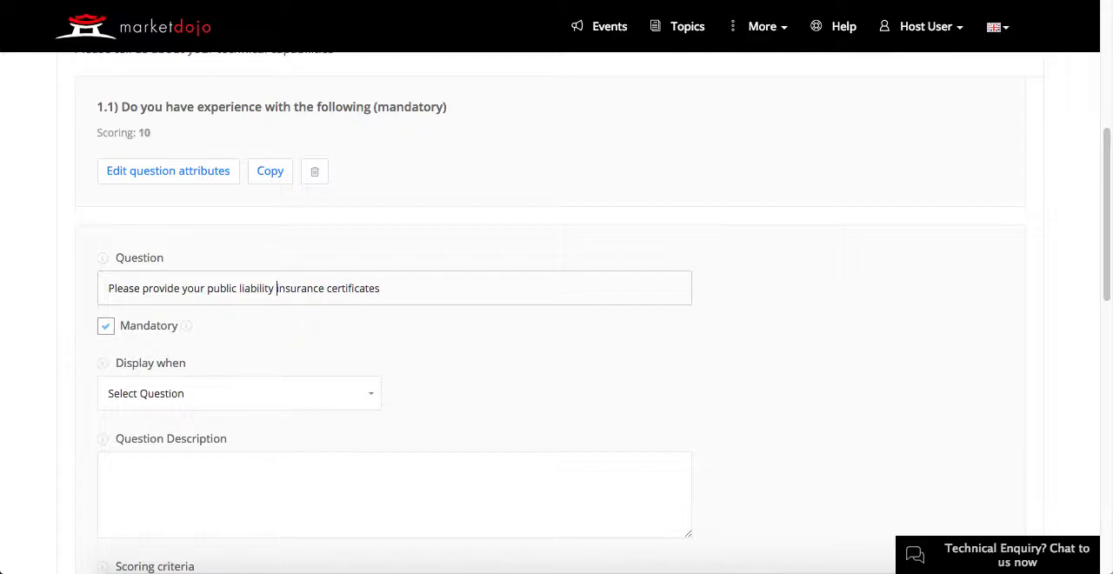
# Step: Set the public liability insurance question's type to Document Upload and save the question
pyautogui.scroll(-3, 319, 364)
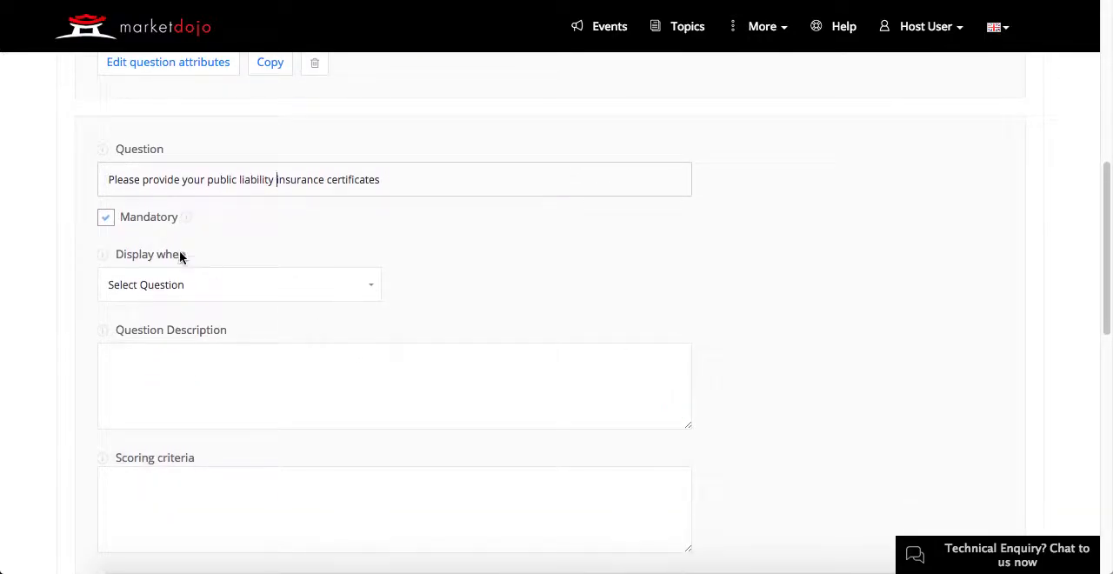
pyautogui.click(380, 369)
pyautogui.scroll(-6, 380, 369)
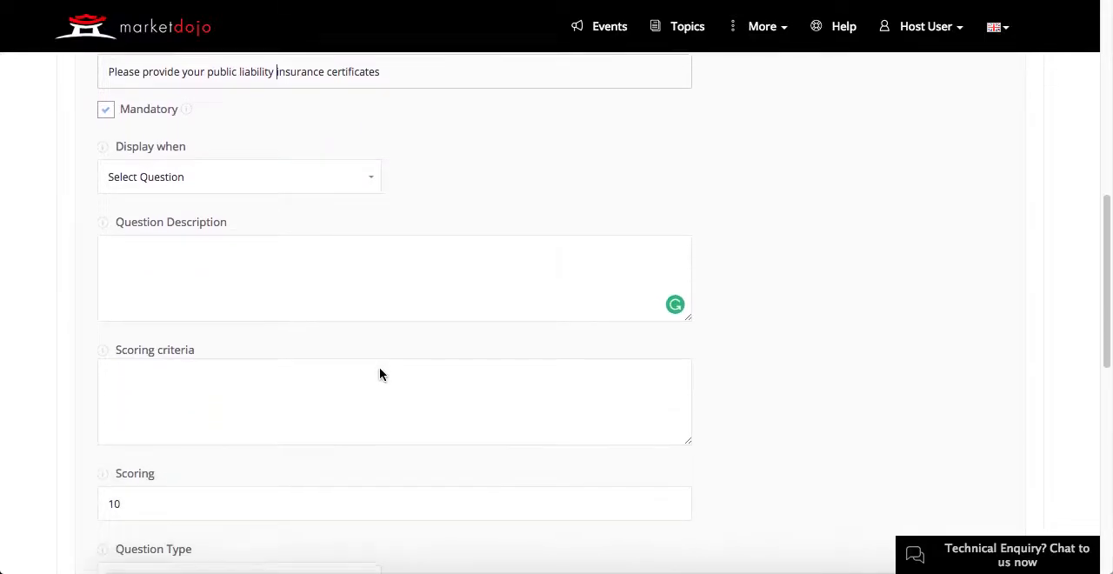
pyautogui.click(357, 468)
pyautogui.scroll(-2, 356, 472)
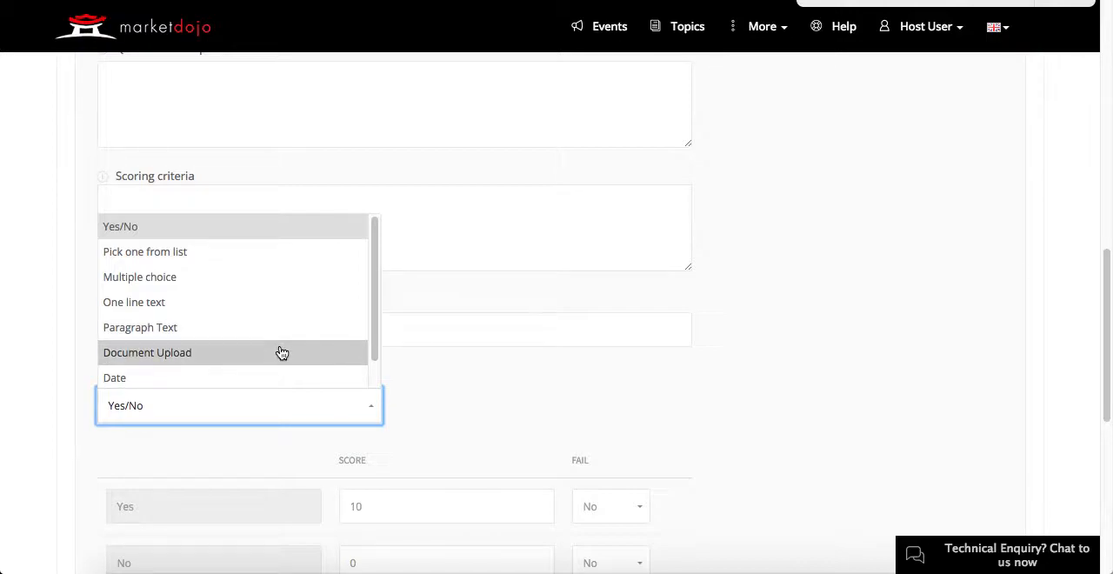
pyautogui.scroll(-1, 283, 349)
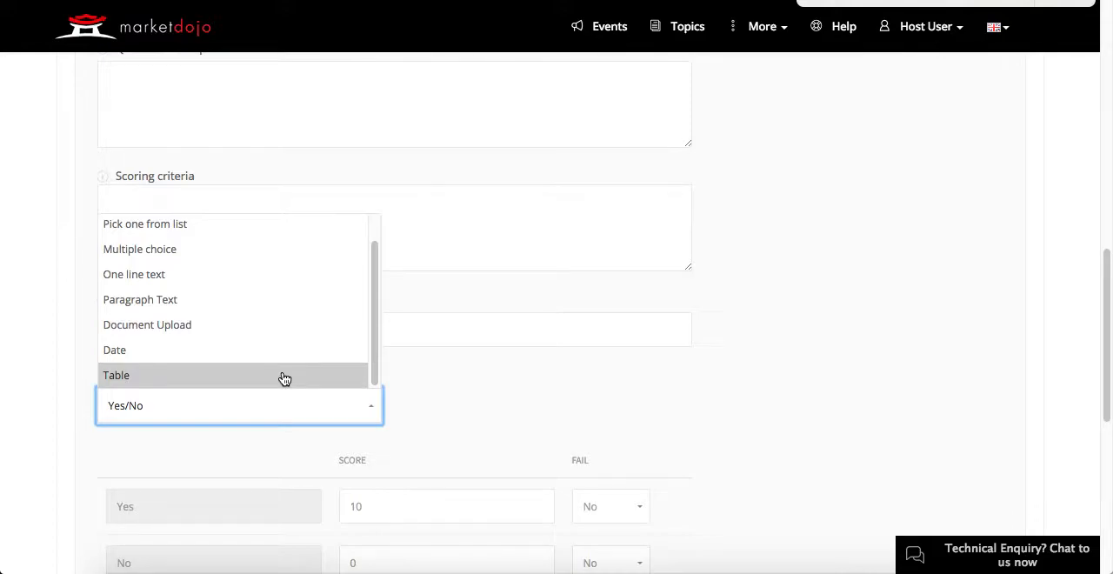
pyautogui.click(296, 326)
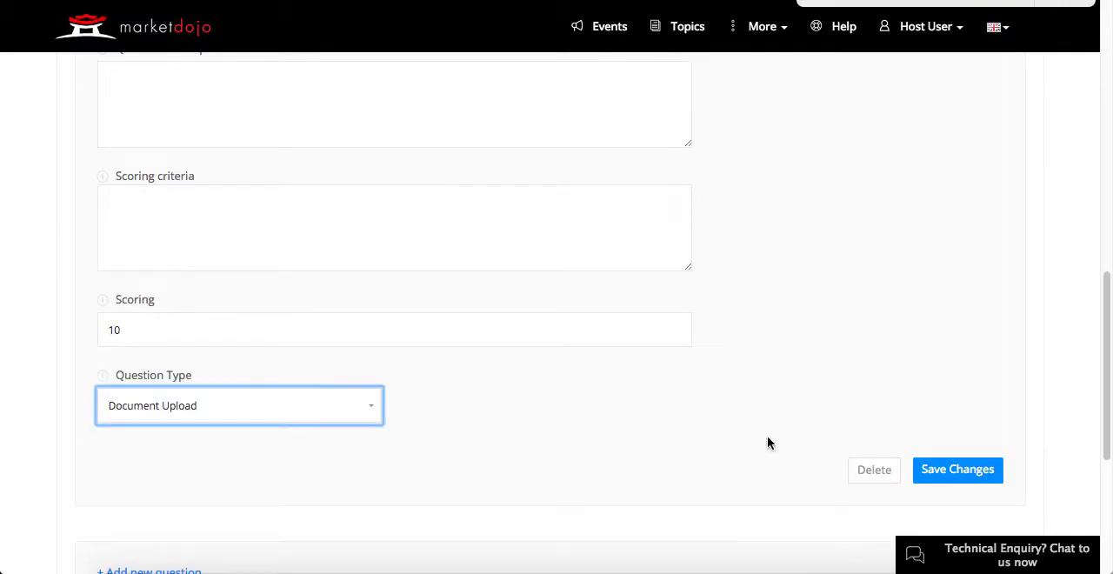
pyautogui.click(947, 470)
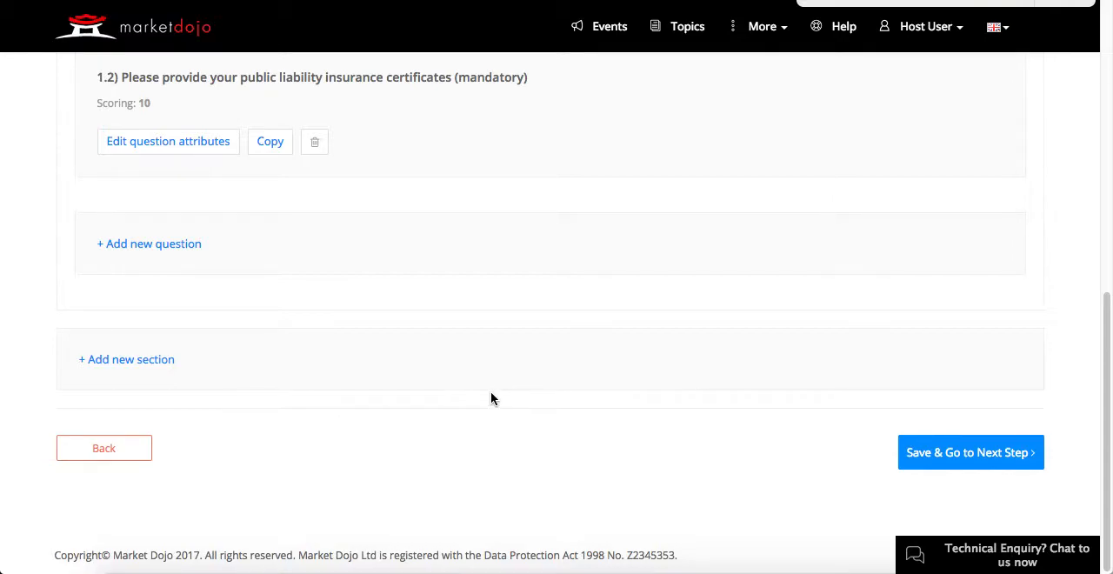
# Step: Add a second section to the questionnaire, title it "Company Details" and save its attributes
pyautogui.click(167, 361)
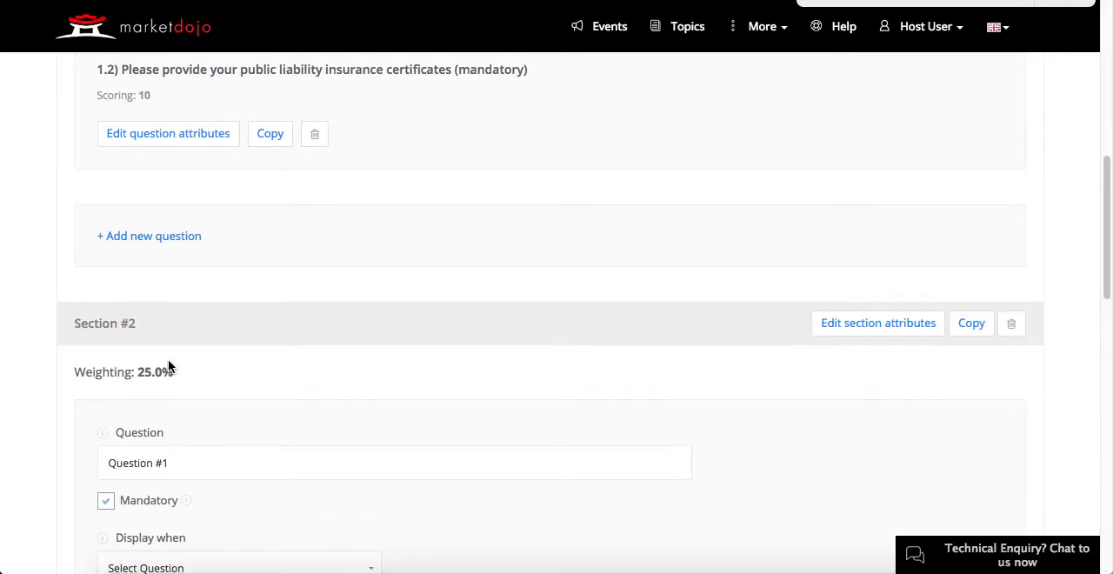
pyautogui.scroll(-2, 271, 356)
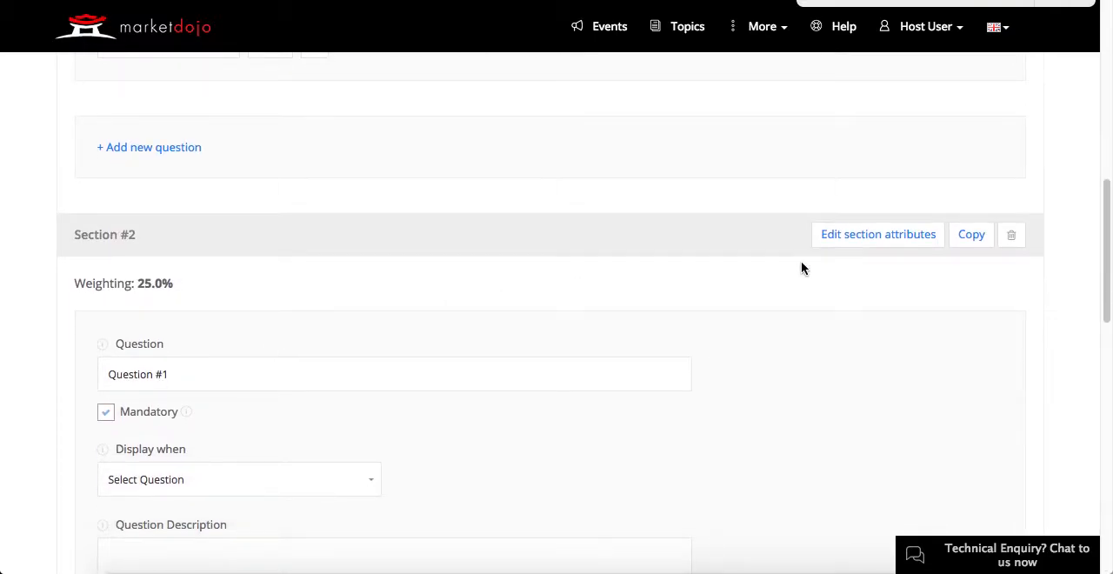
pyautogui.click(843, 237)
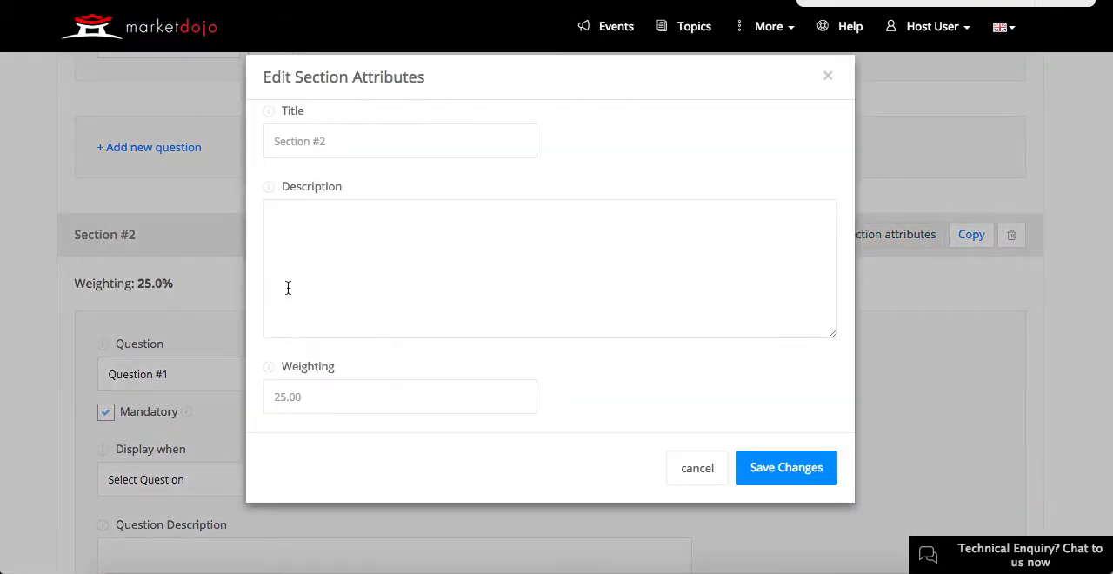
pyautogui.moveTo(425, 132); pyautogui.dragTo(232, 107)
pyautogui.write('COm')
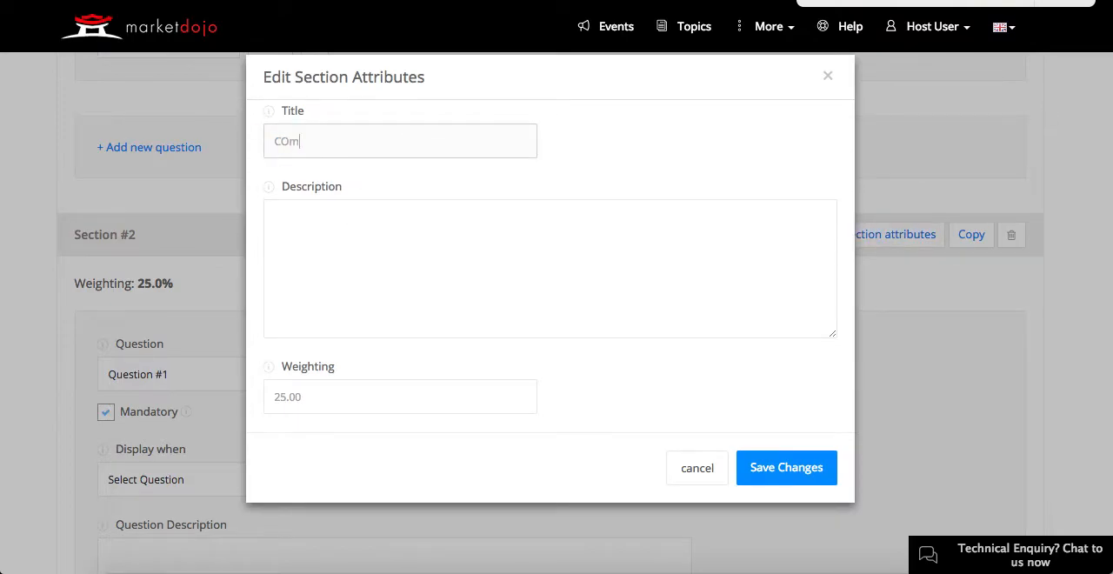
pyautogui.press('BackSpace')
pyautogui.press('BackSpace')
pyautogui.write('ompa')
pyautogui.press('BackSpace')
pyautogui.press('BackSpace')
pyautogui.write('mpany Details')
pyautogui.moveTo(341, 398); pyautogui.dragTo(263, 398)
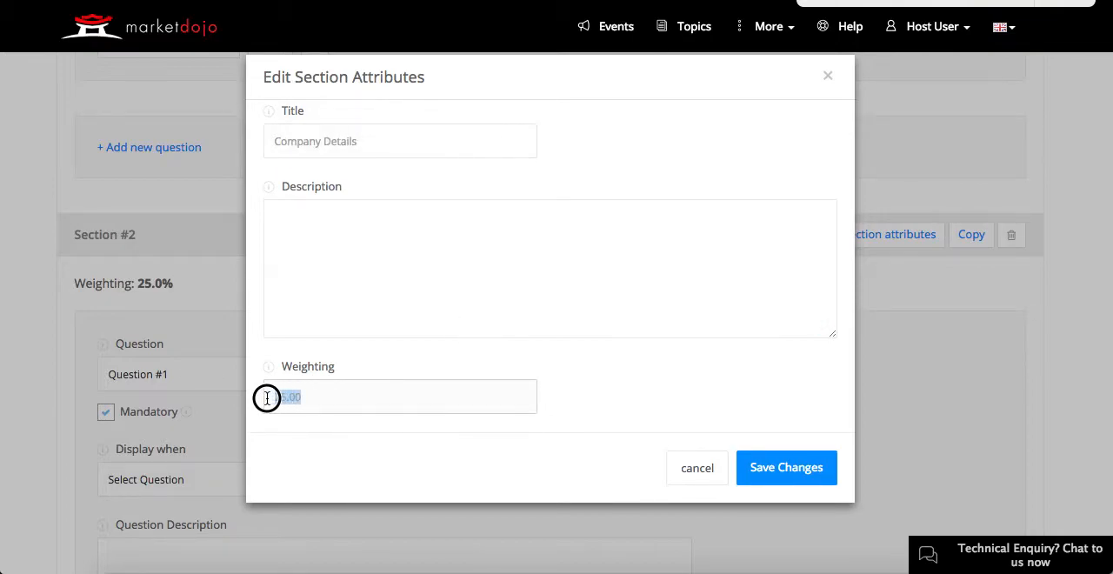
pyautogui.click(764, 468)
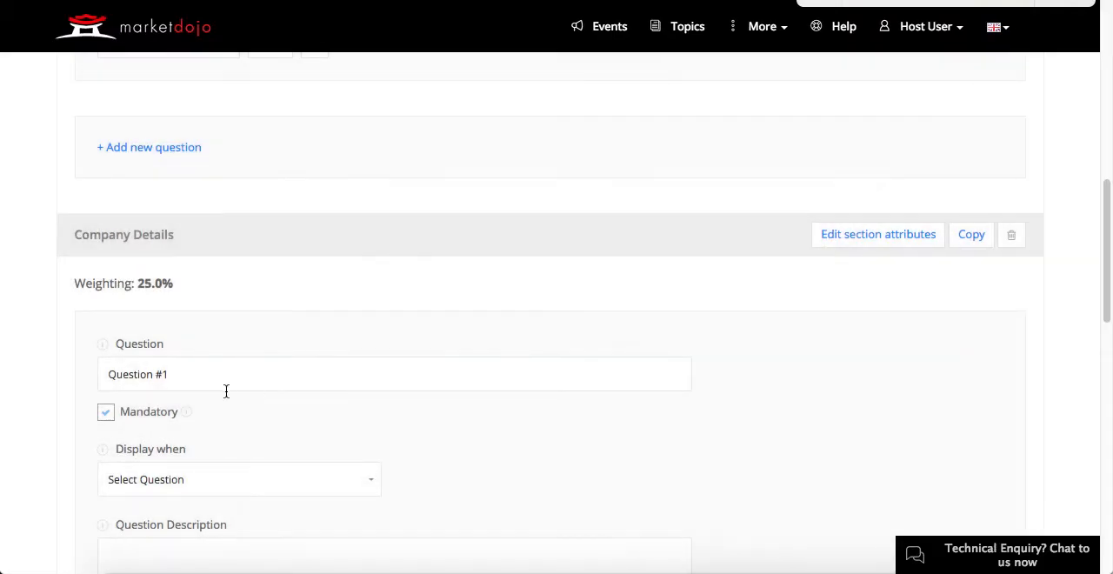
# Step: Enter "Please provide details of your company address" as the first question of the Company Details section
pyautogui.tripleClick(224, 381)
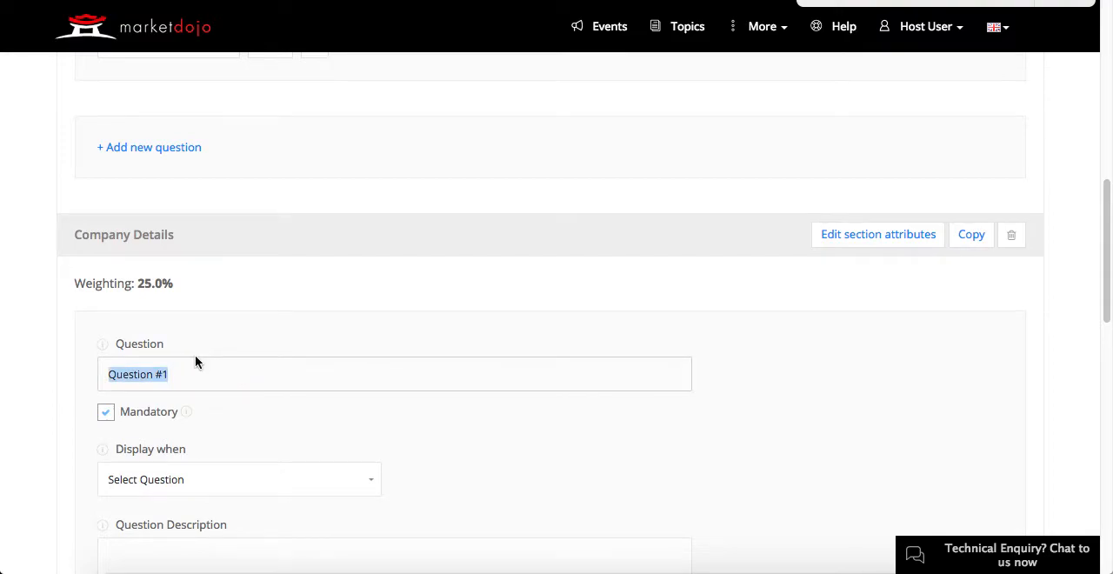
pyautogui.write('Please provide details of y')
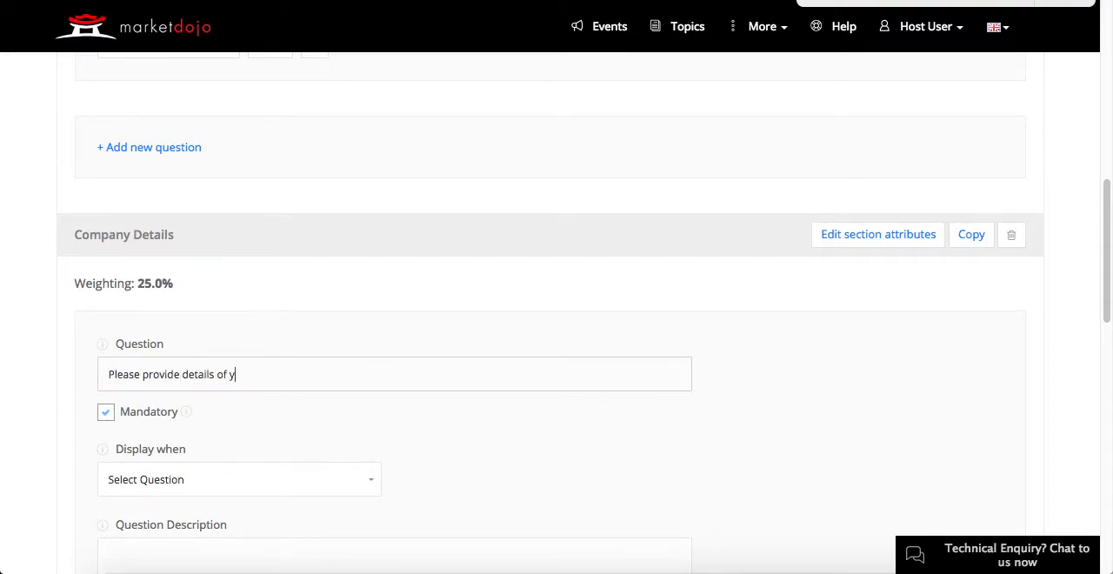
pyautogui.write('our company address')
# Step: Set the company address question's type to Paragraph Text and save the question
pyautogui.scroll(-5, 286, 263)
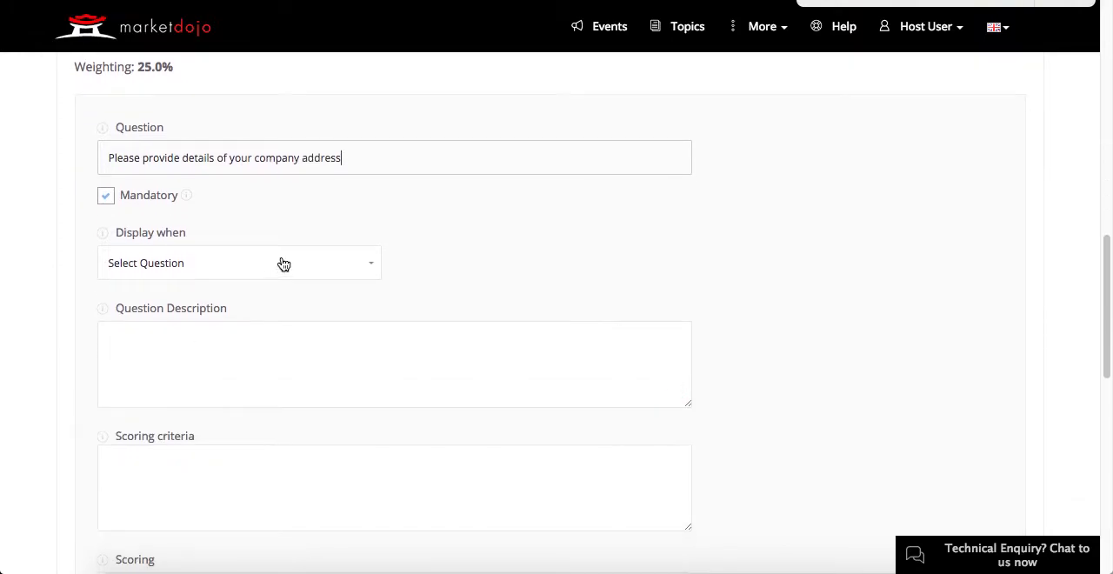
pyautogui.scroll(-6, 286, 264)
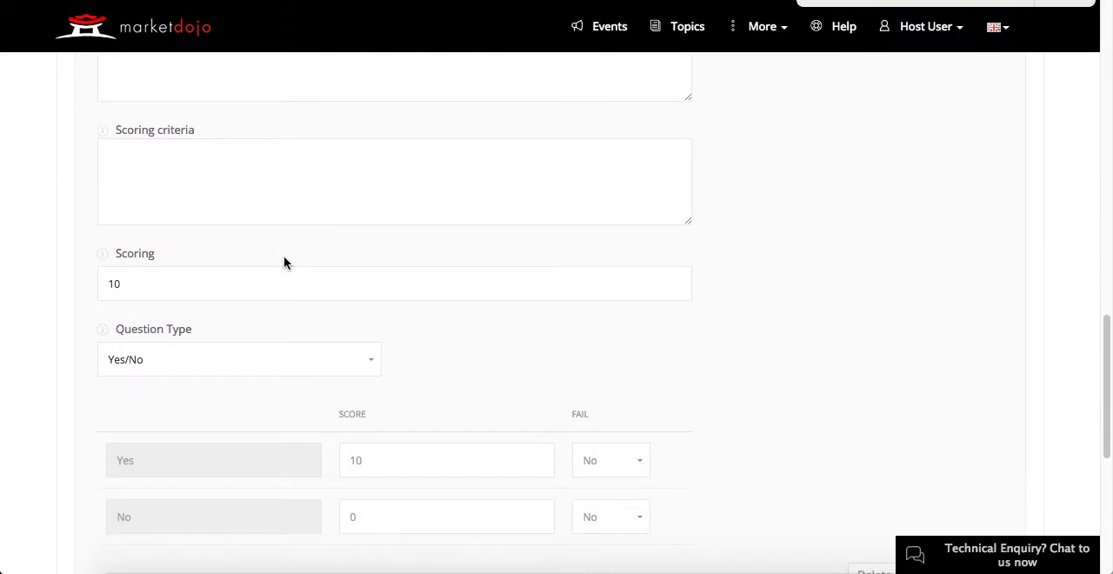
pyautogui.click(272, 359)
pyautogui.scroll(-1, 248, 418)
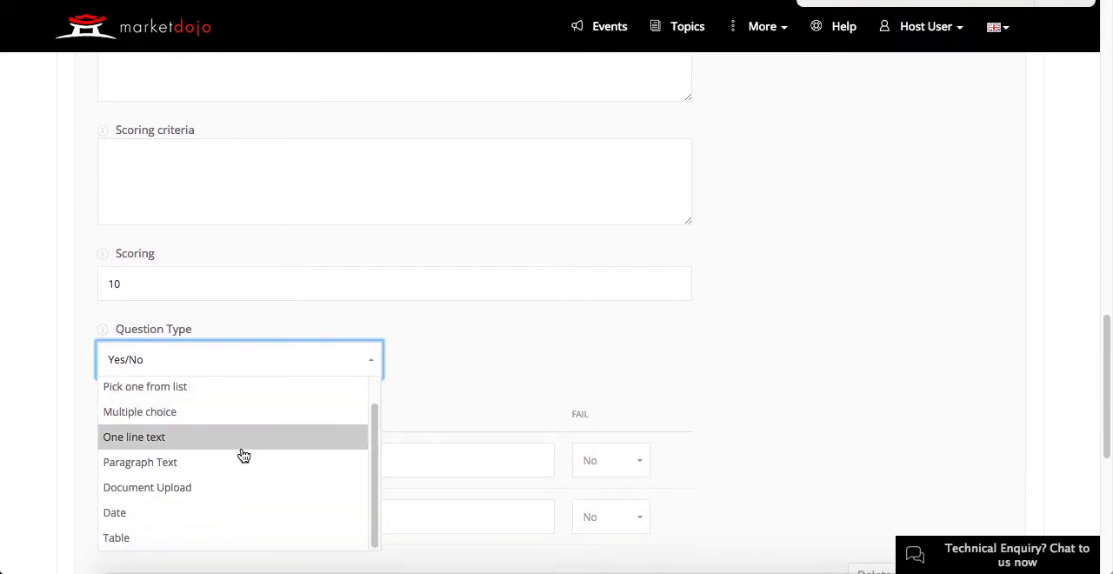
pyautogui.click(241, 462)
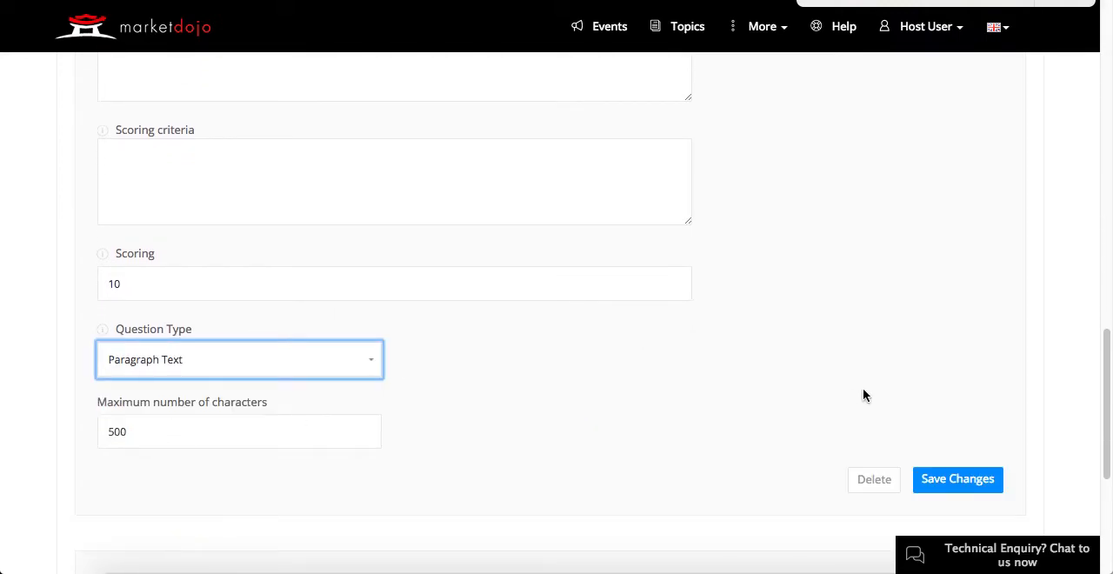
pyautogui.click(970, 479)
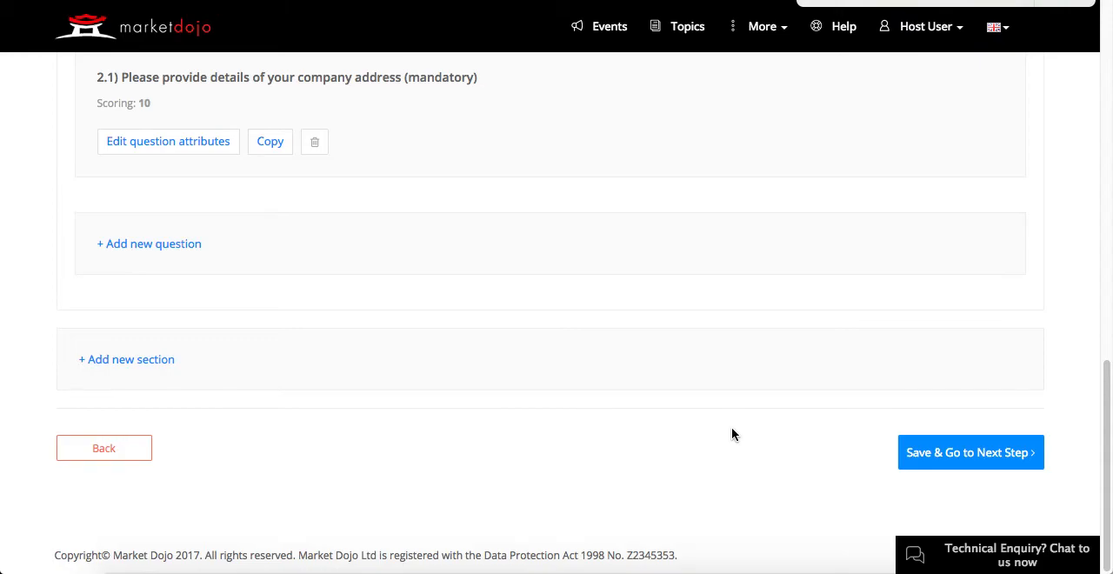
pyautogui.scroll(3, 732, 434)
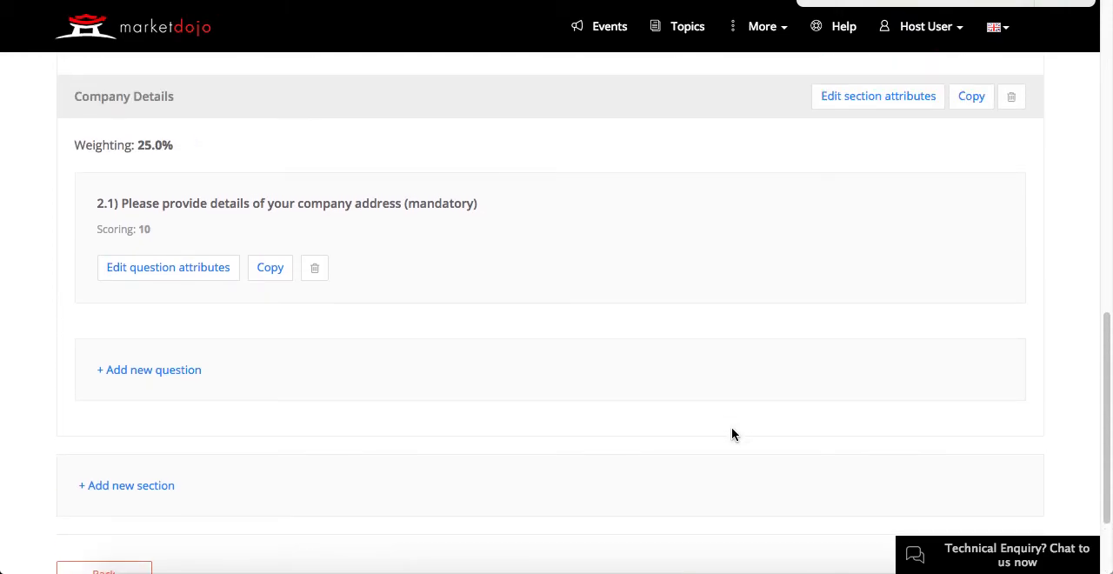
pyautogui.scroll(3, 732, 434)
pyautogui.scroll(1, 732, 434)
pyautogui.scroll(1, 731, 434)
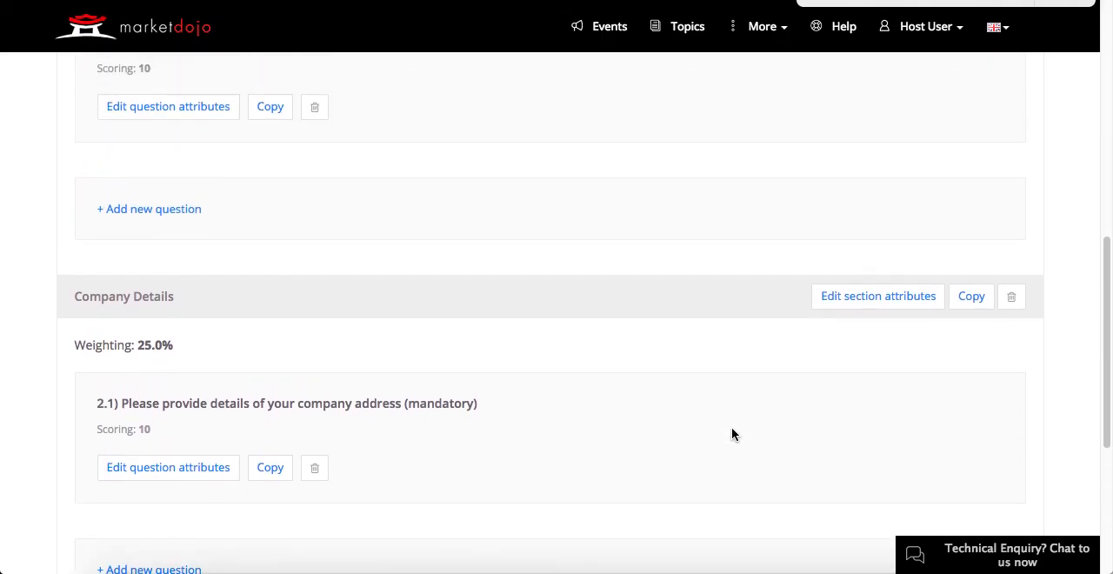